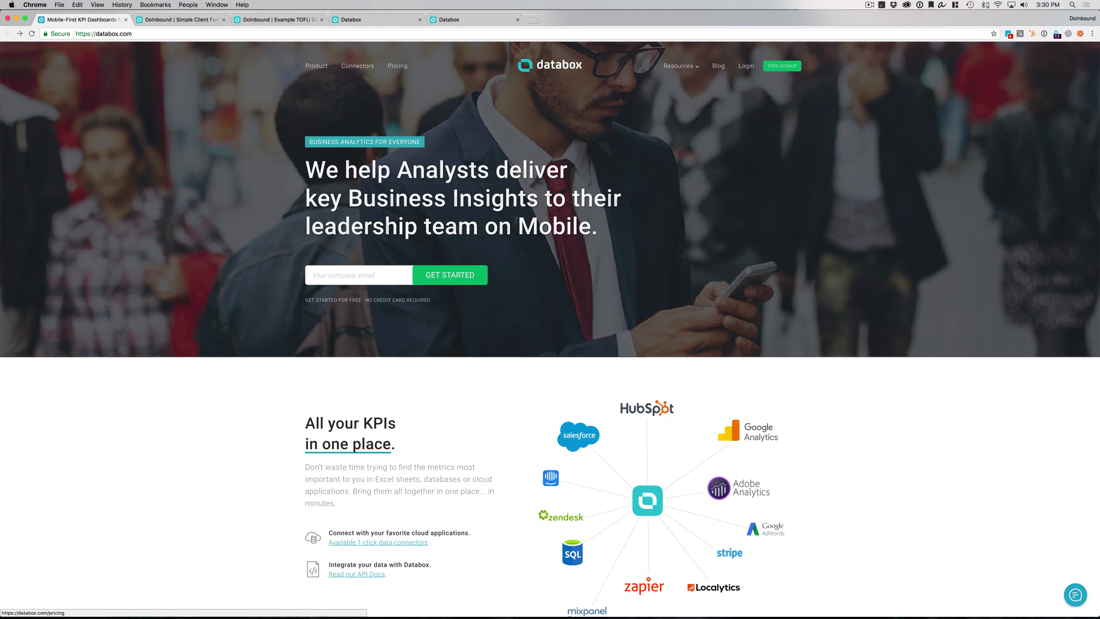
Step: Bring up the Simple Client Funnel Reporting datawall: 113 contacts to 6 customers, deals closing at 58.3%
scroll(526, 432, down, 3)
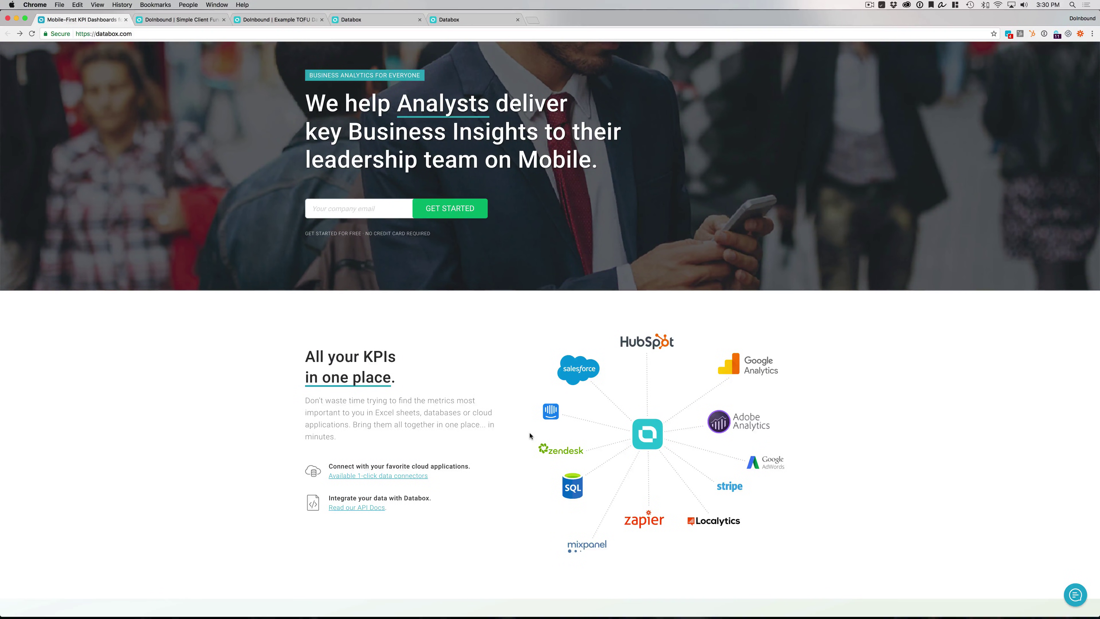
scroll(533, 433, up, 3)
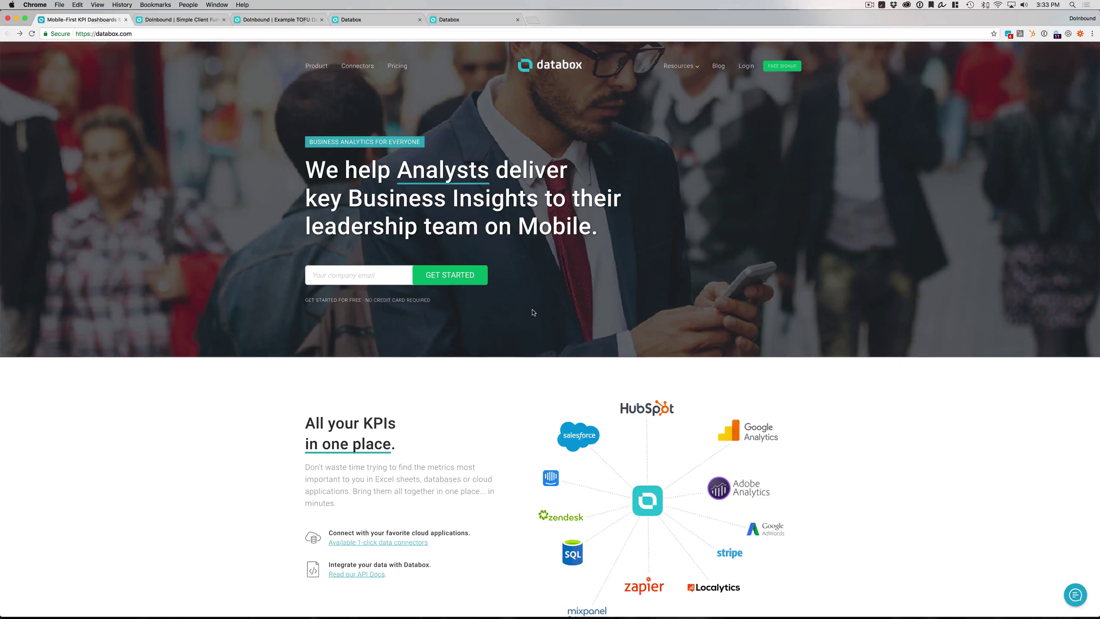
click(188, 21)
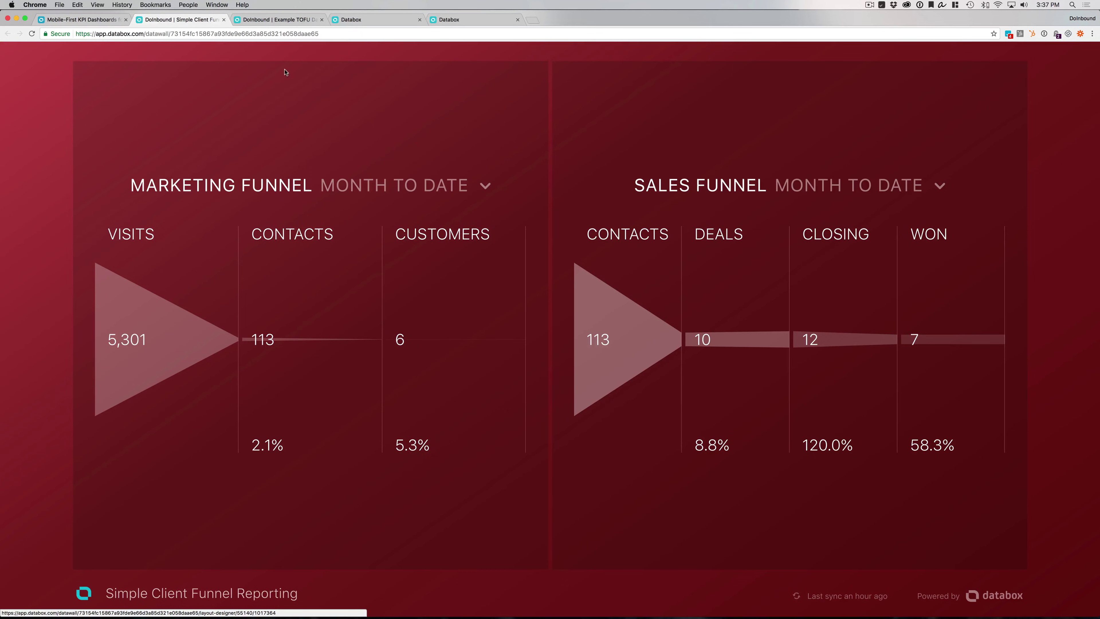
Step: Switch to the Example TOFU Dashboard and read each segment's value in the acquisition channels donut
click(278, 21)
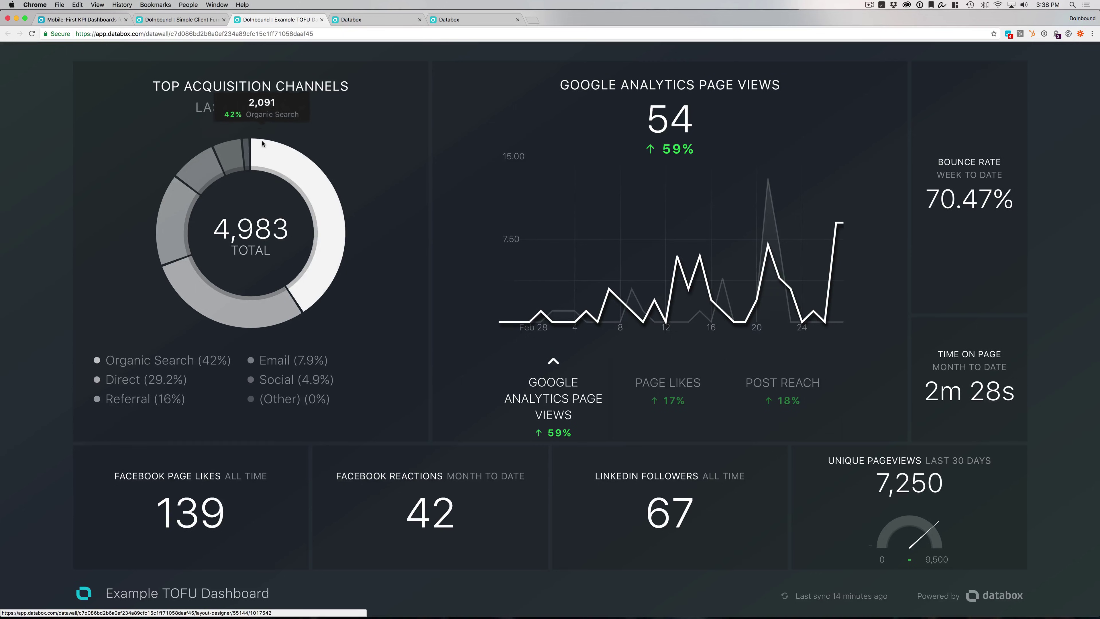
mouse_move(294, 160)
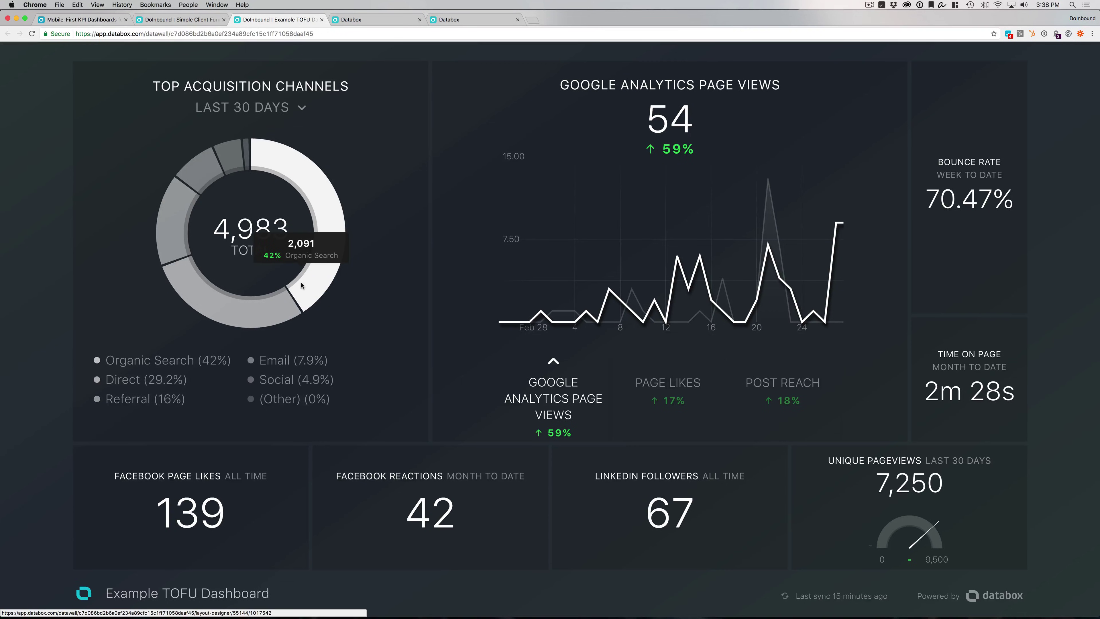
mouse_move(279, 304)
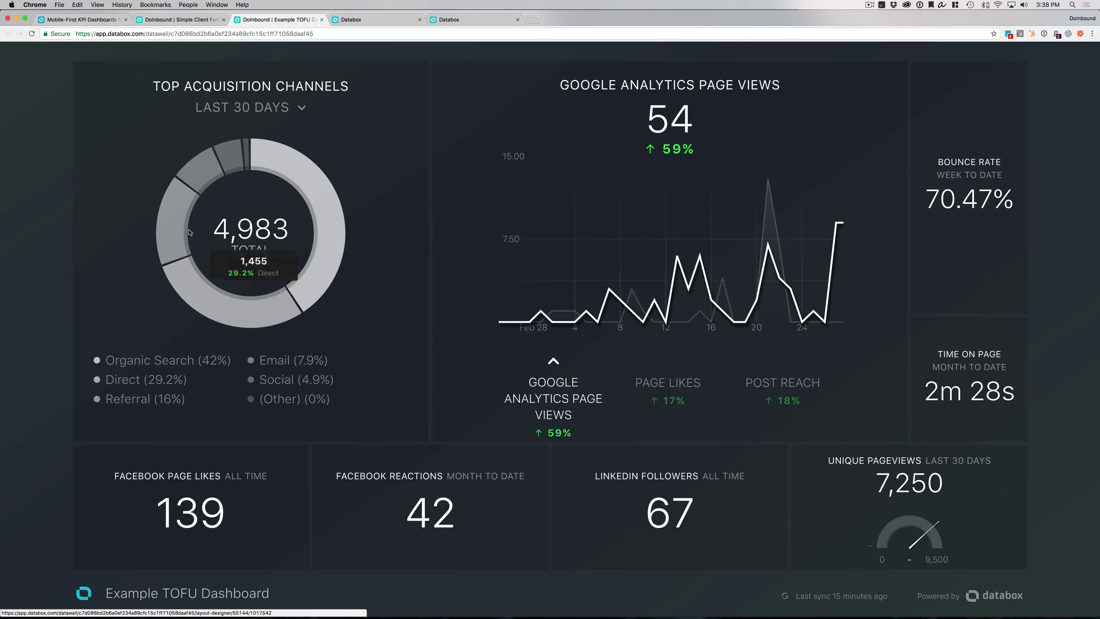
mouse_move(248, 160)
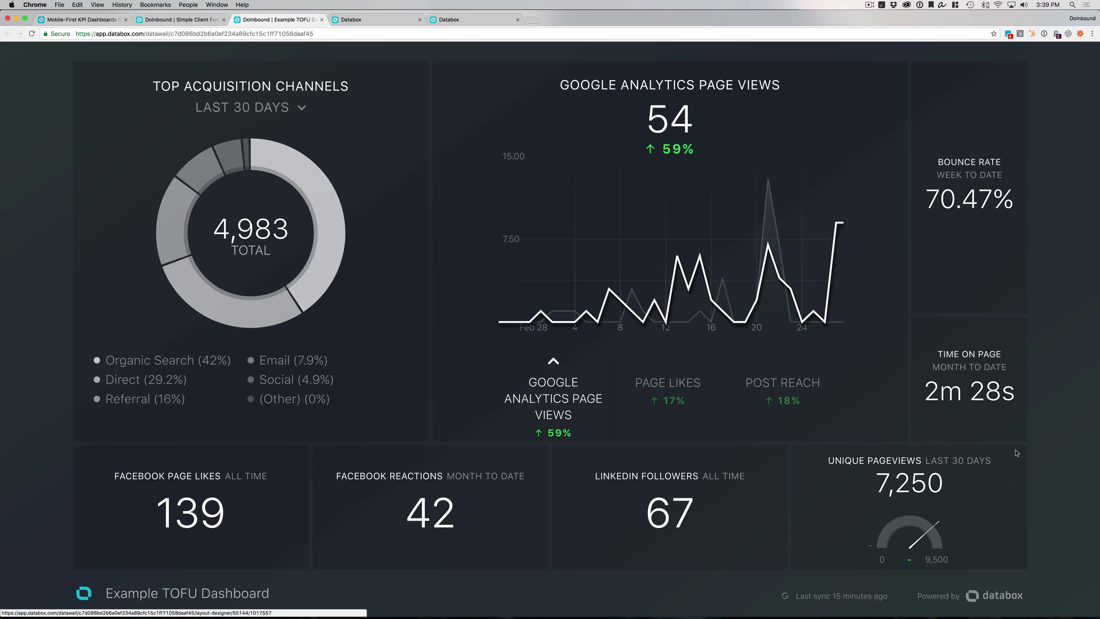
mouse_move(309, 282)
Step: Cycle the TOFU main chart through Page Likes, Post Reach, back to Page Views, then return to the funnel datawall
click(676, 384)
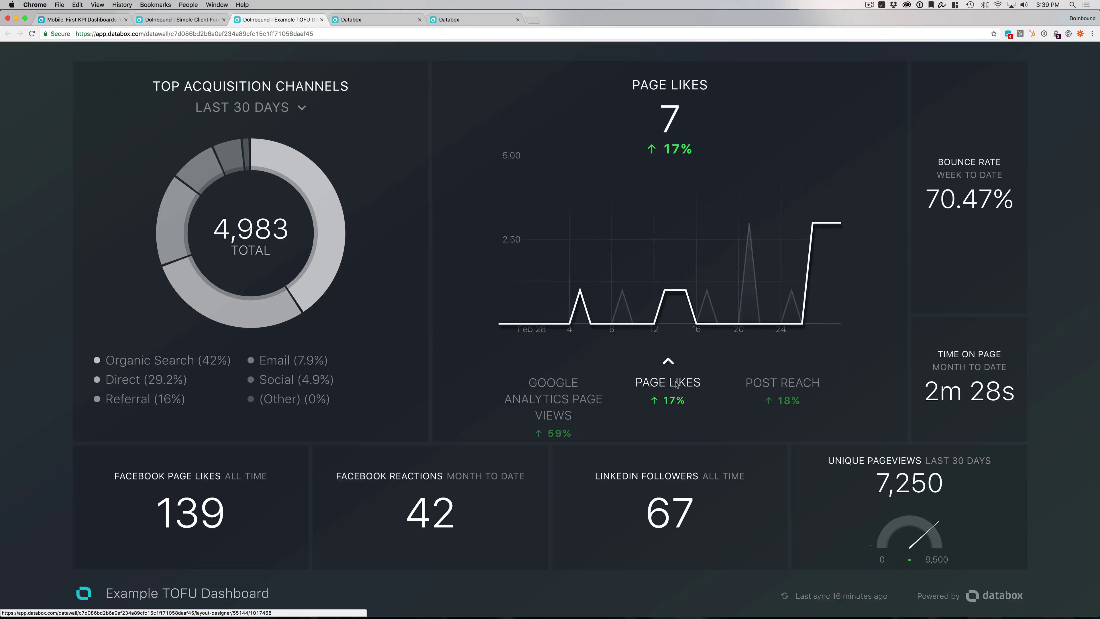
click(773, 388)
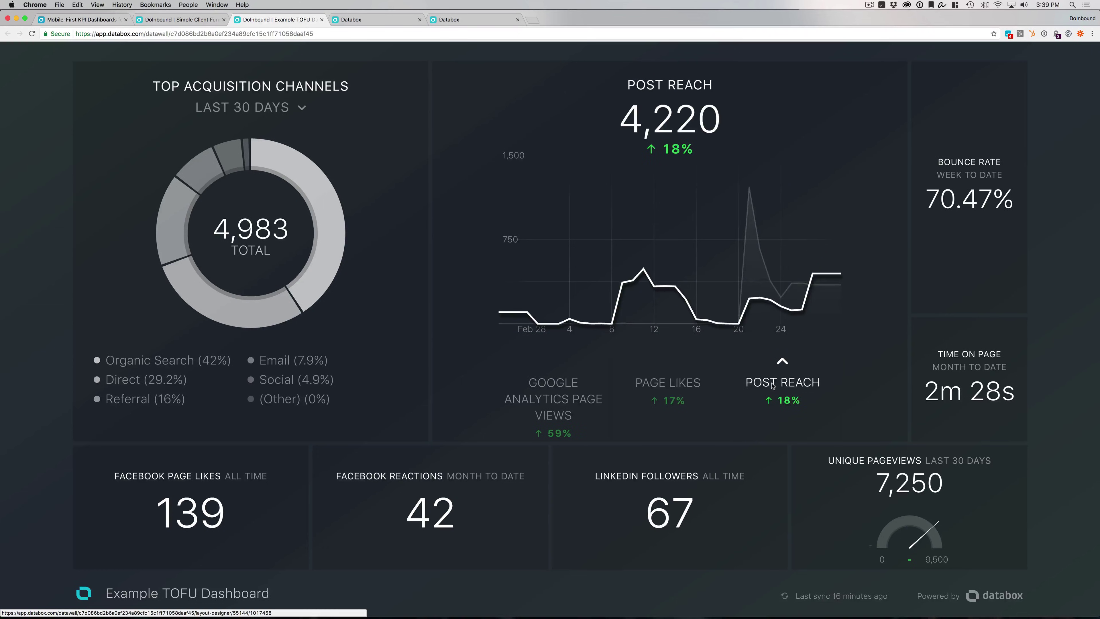
click(559, 384)
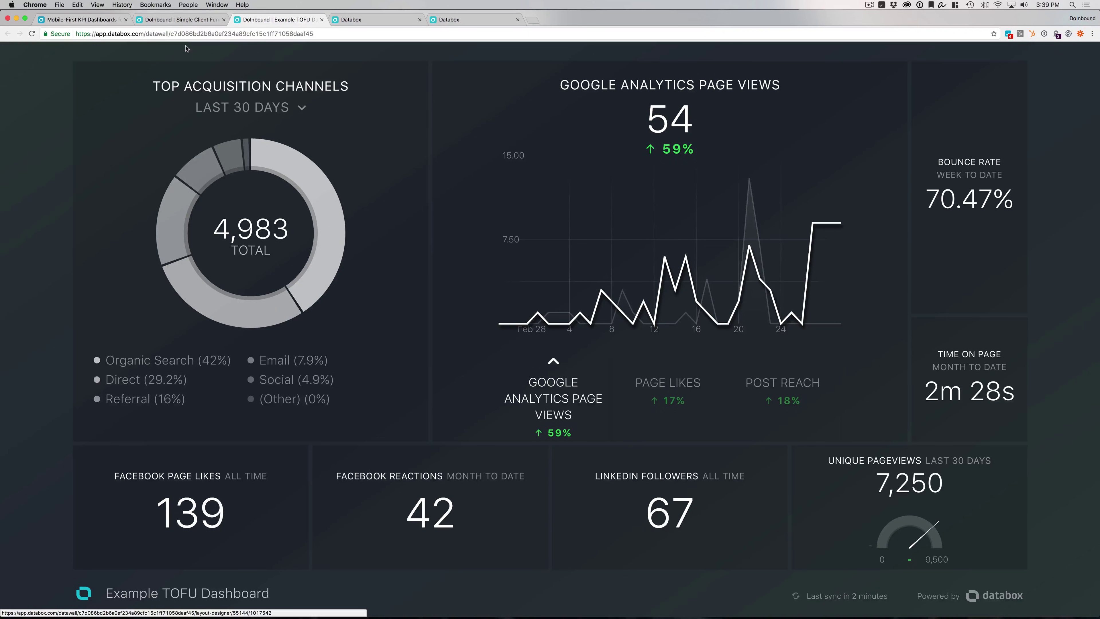
click(182, 20)
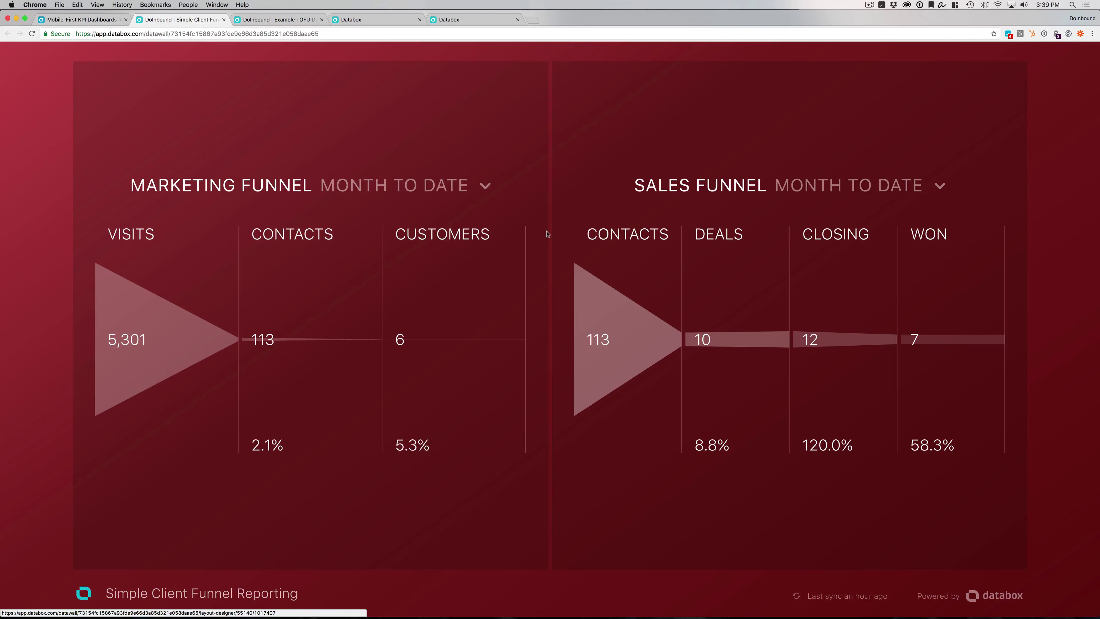
Step: Return to the Example TOFU Dashboard showing 54 page views (up 59%) and 7,250 unique pageviews
click(256, 19)
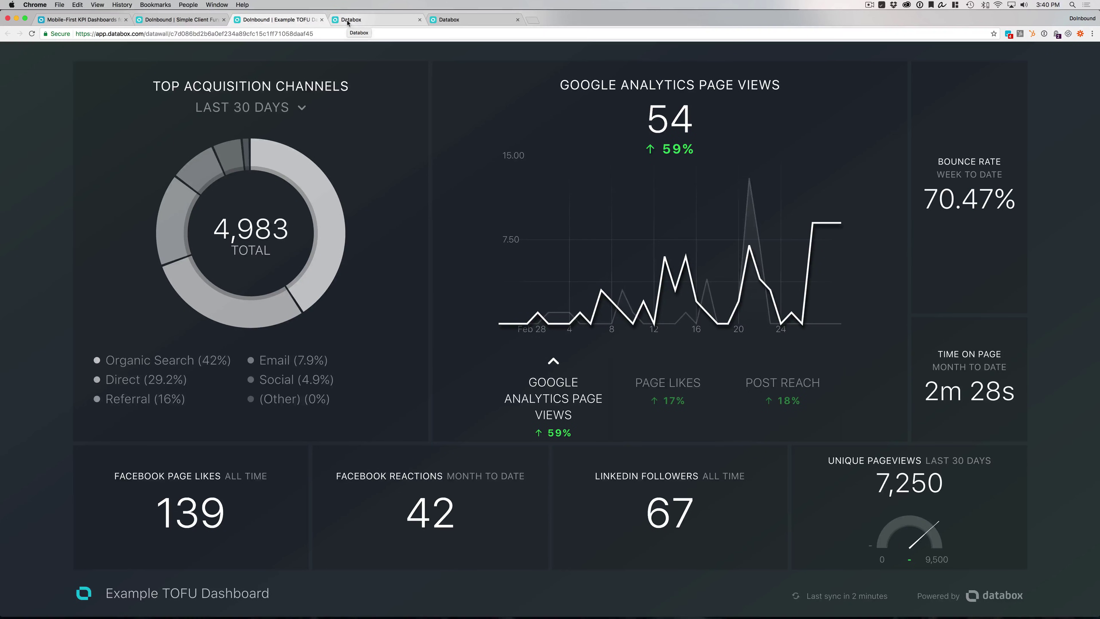
Step: Open the Simple Client Funnel Reporting layout in the designer, with HubSpot CRM datablocks available
click(348, 23)
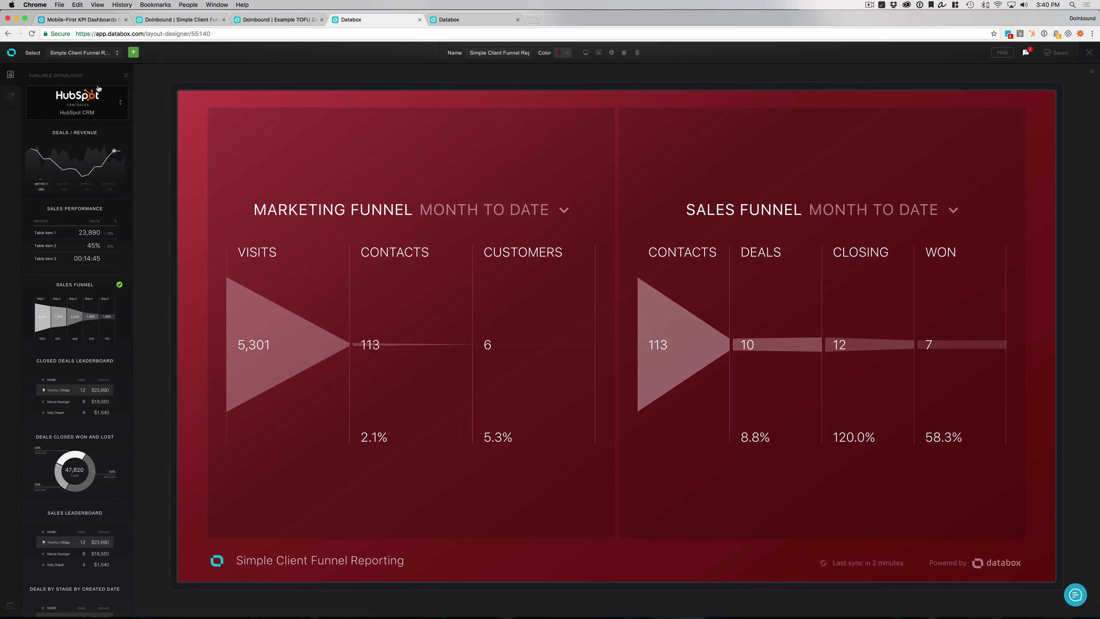
click(449, 19)
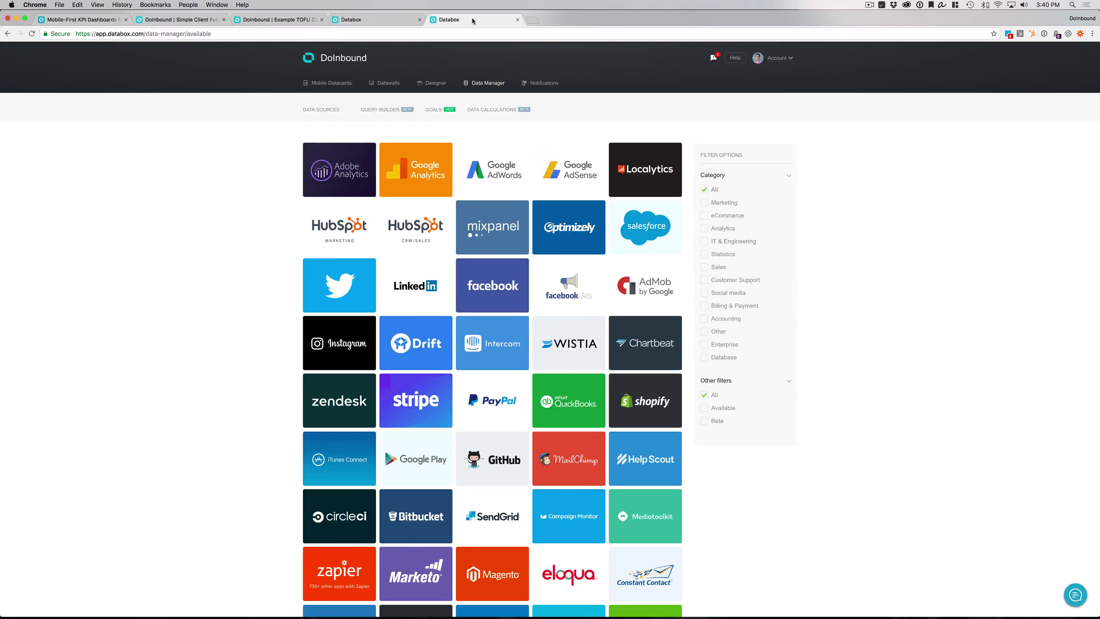
scroll(532, 190, down, 3)
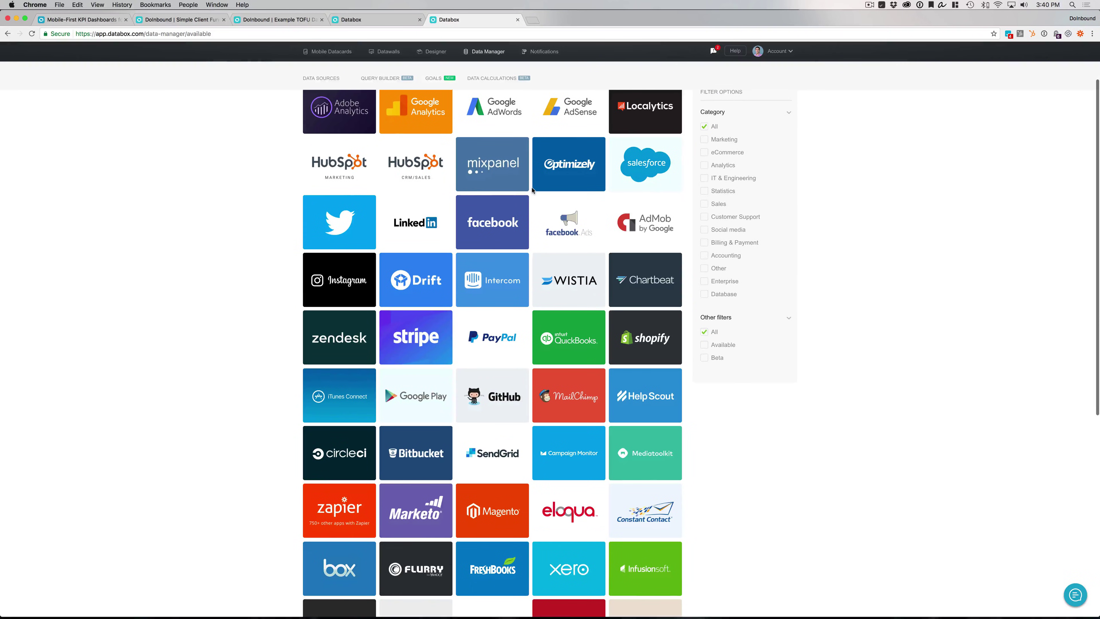
scroll(533, 191, up, 1)
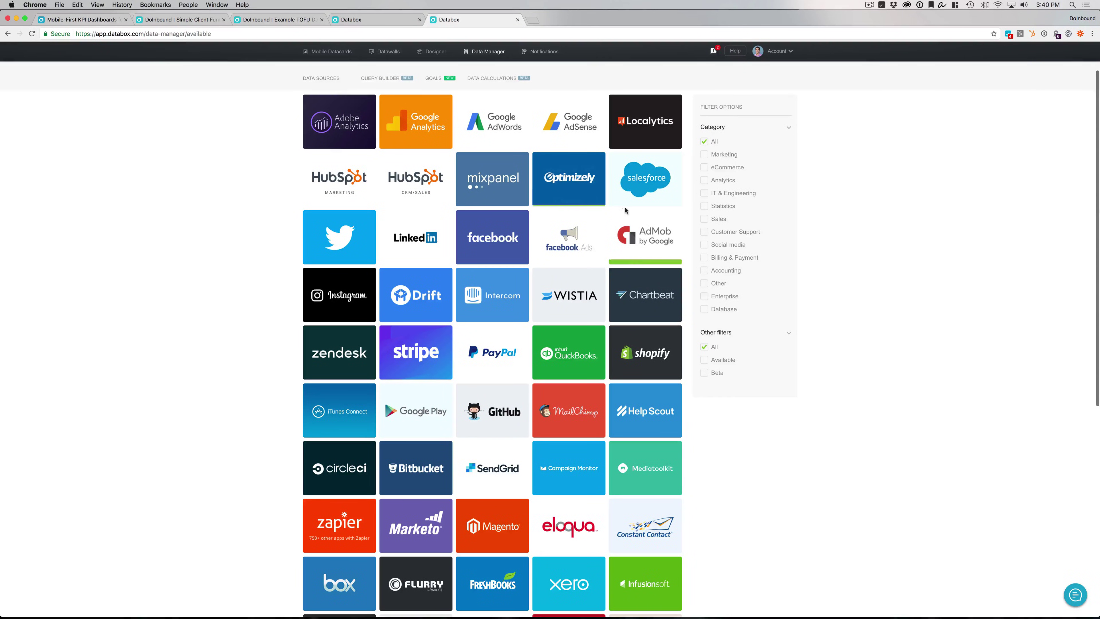
scroll(531, 182, up, 2)
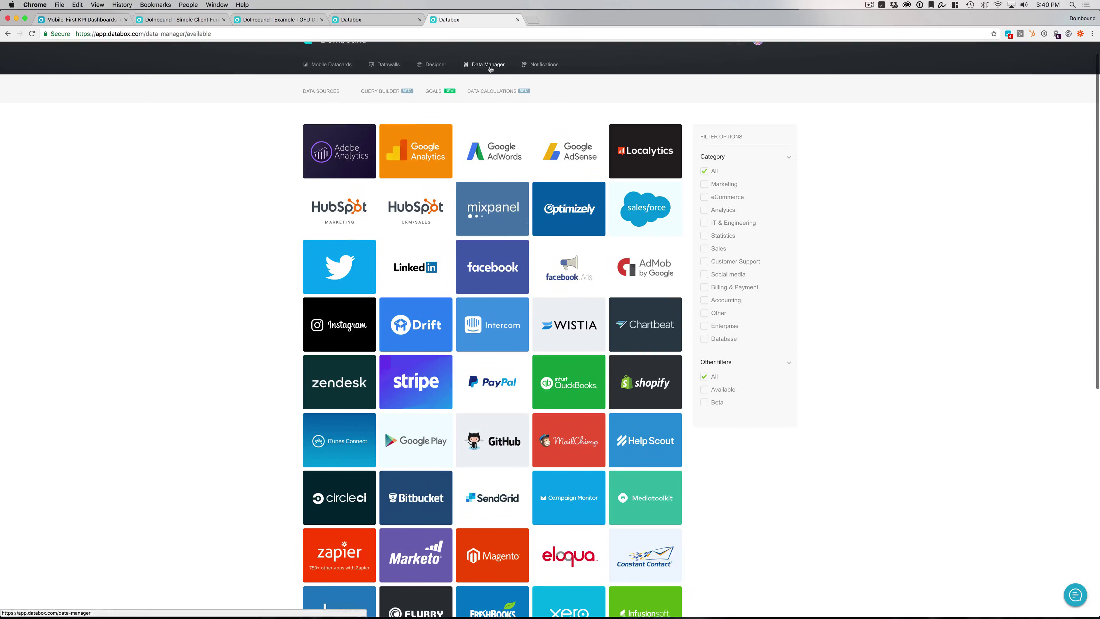
scroll(531, 183, down, 2)
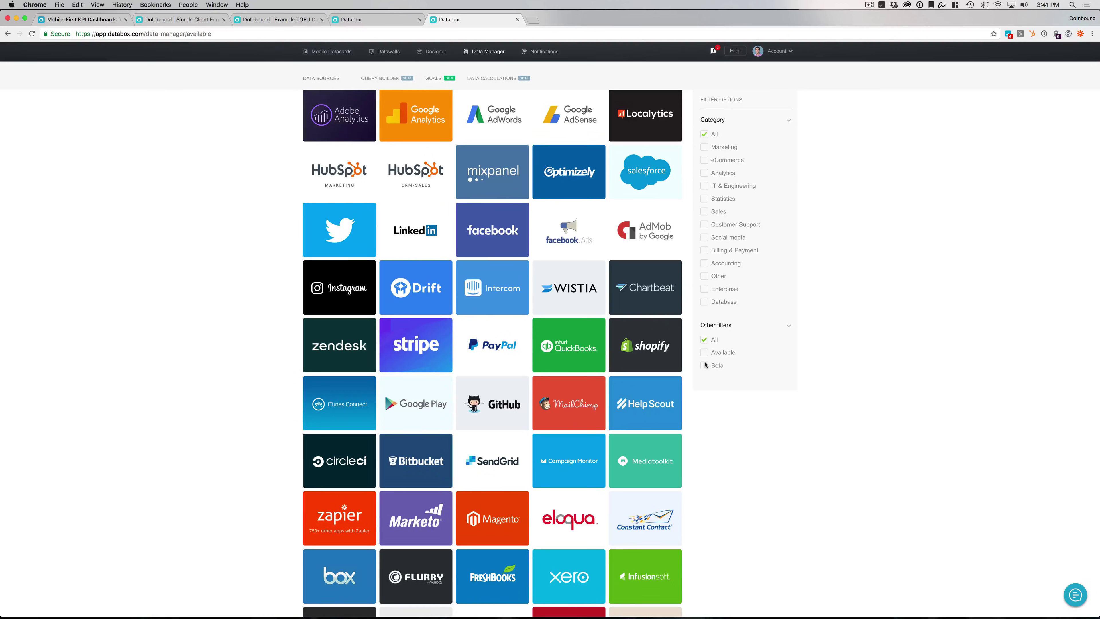
mouse_move(474, 290)
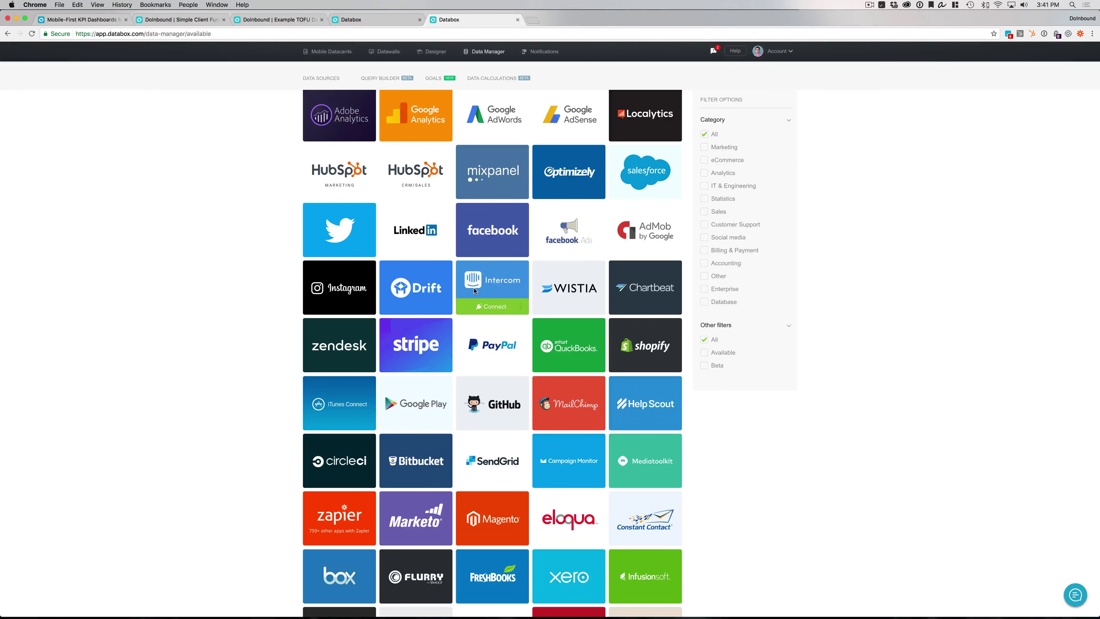
mouse_move(435, 287)
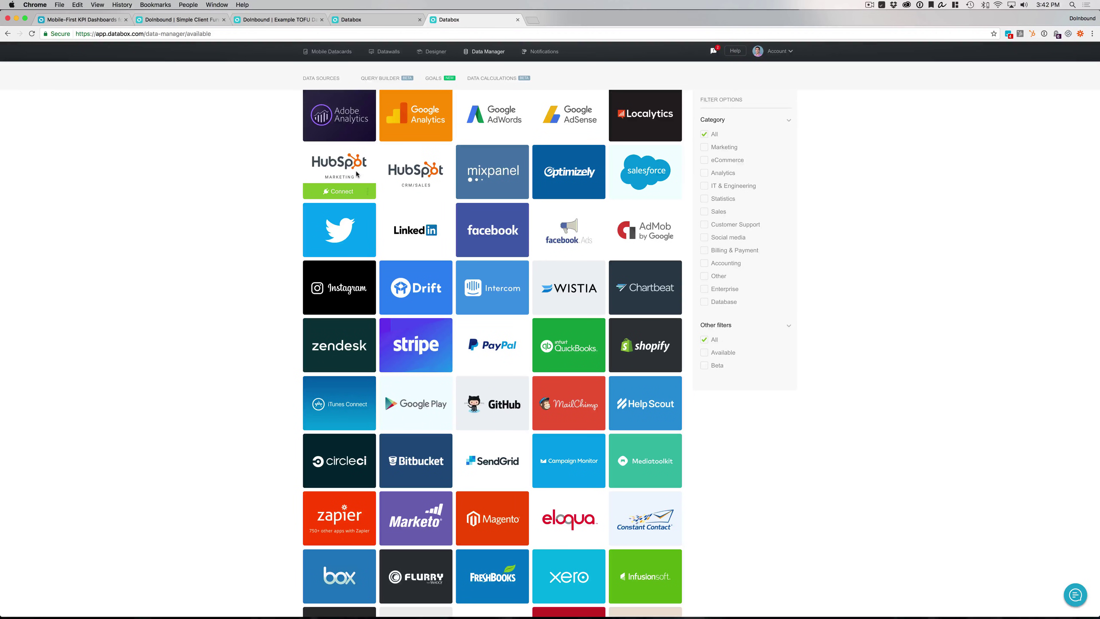
Step: Look over the Zapier integration tile in the Data Manager's grid of data sources
mouse_move(408, 174)
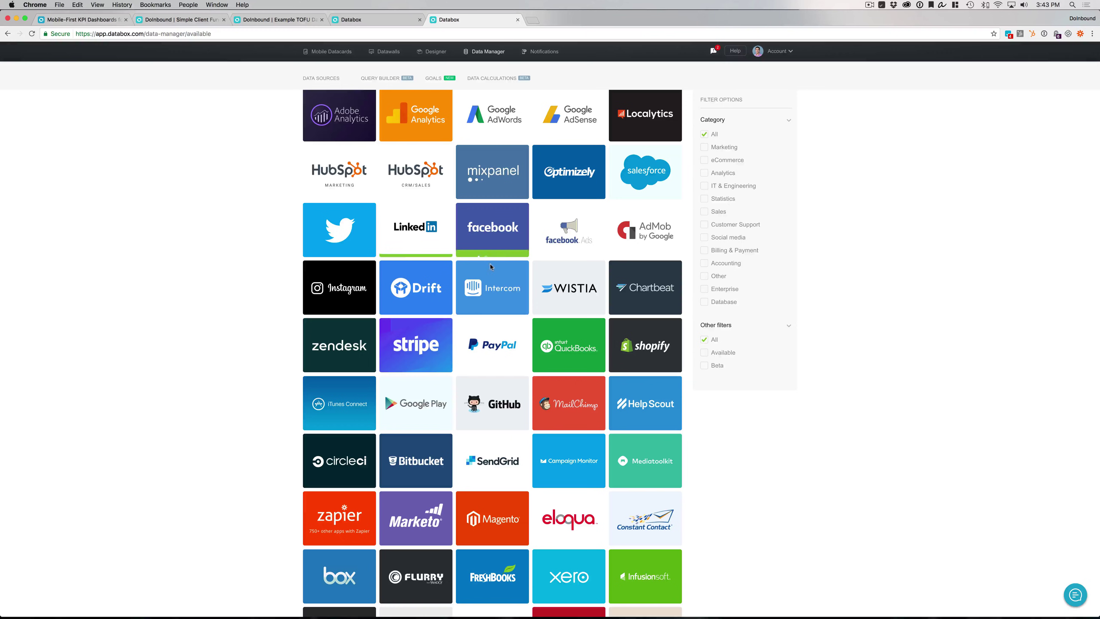
mouse_move(325, 512)
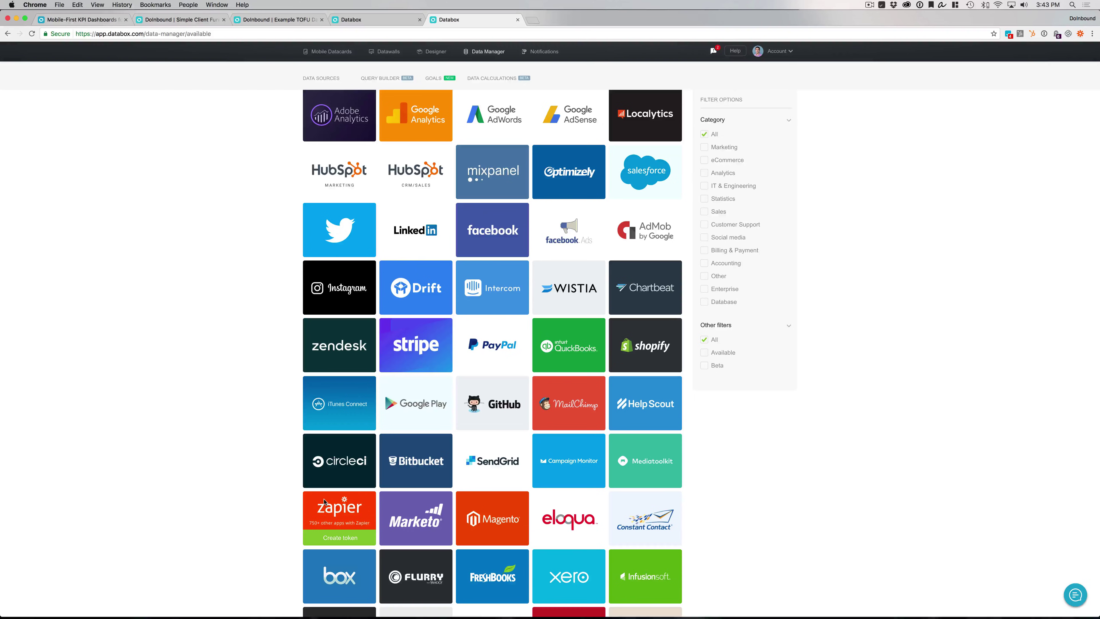
Step: Resize the Marketing Funnel block into the top-left corner and drop Deals Closed Won and Lost beneath it
click(391, 25)
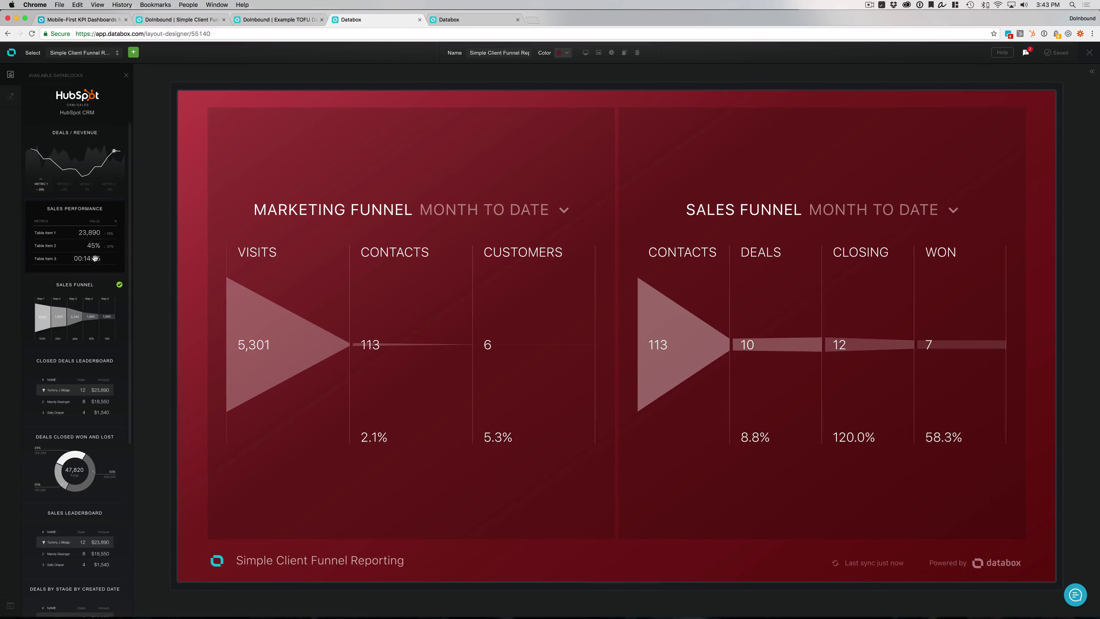
scroll(95, 258, down, 6)
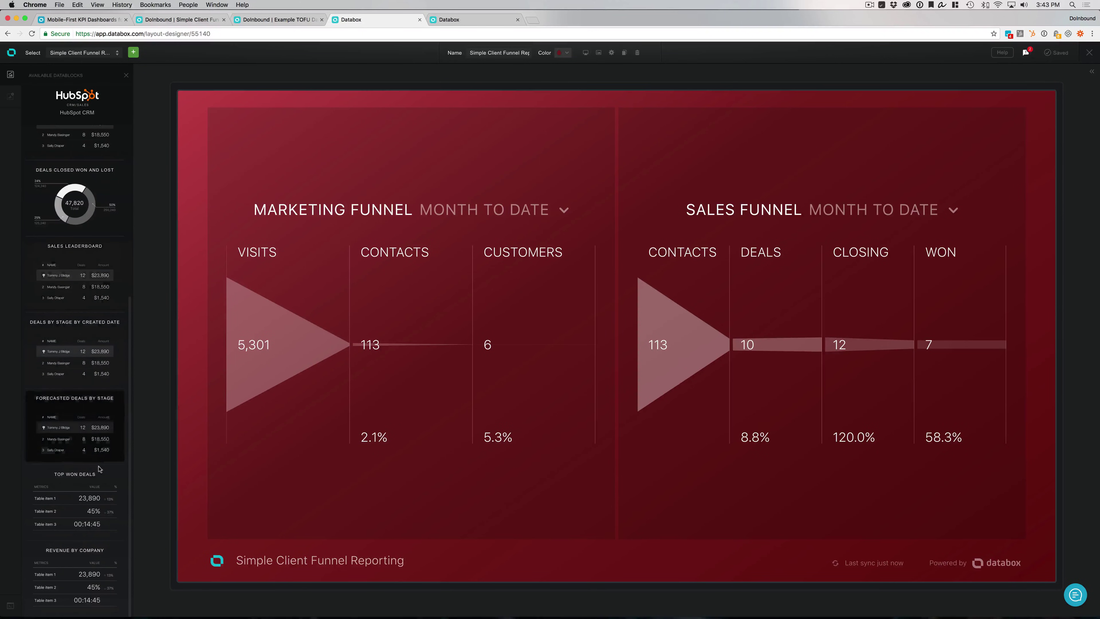
click(450, 389)
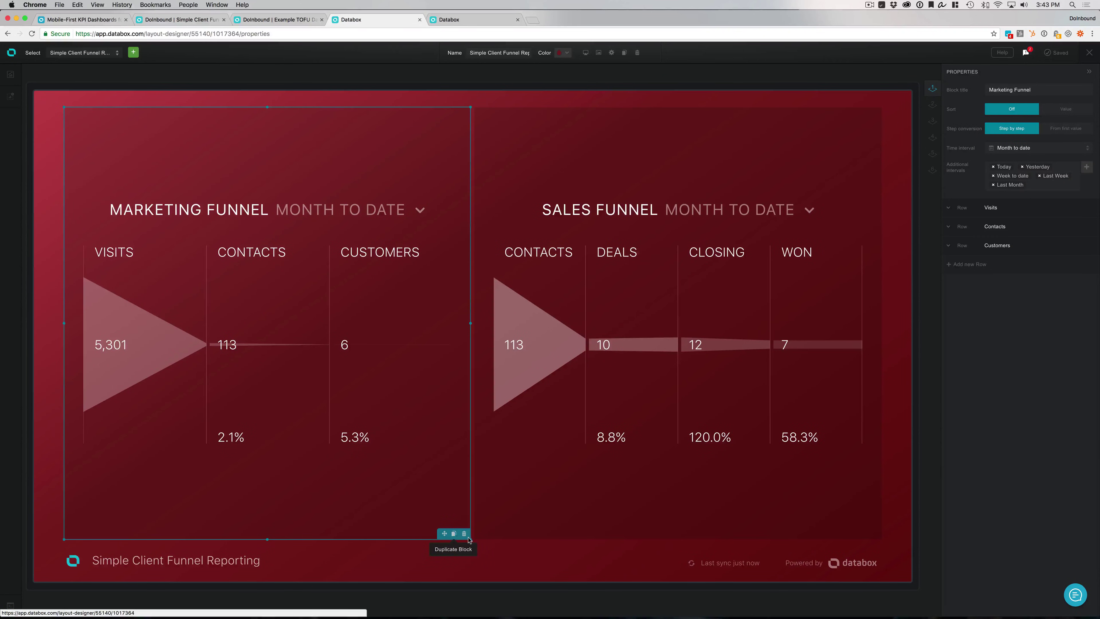
drag(444, 533, 264, 322)
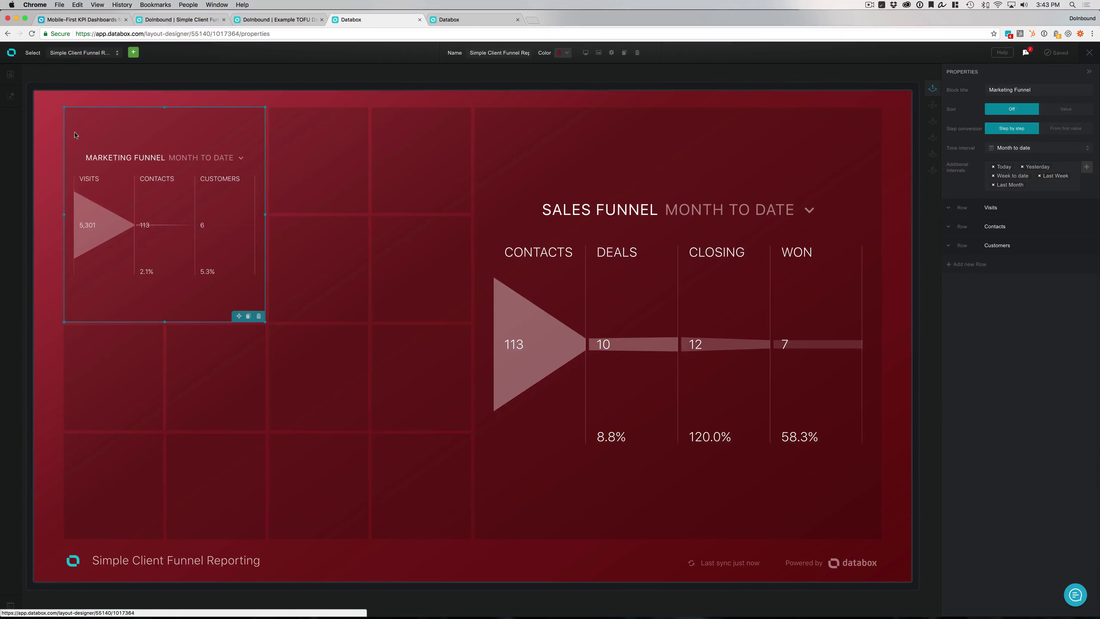
click(9, 75)
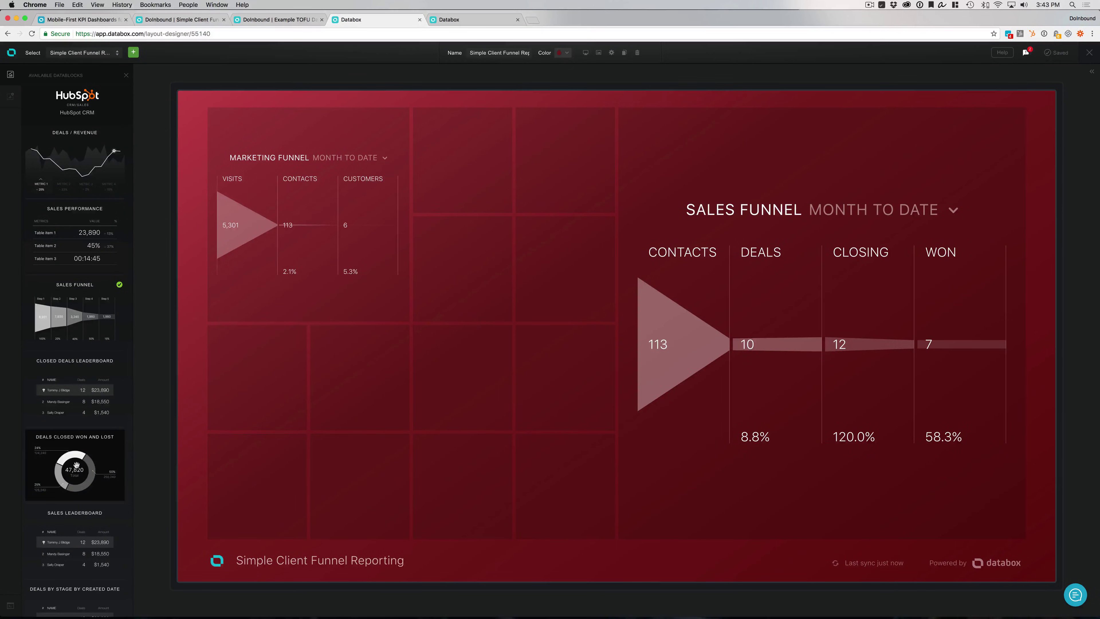
drag(74, 470, 278, 458)
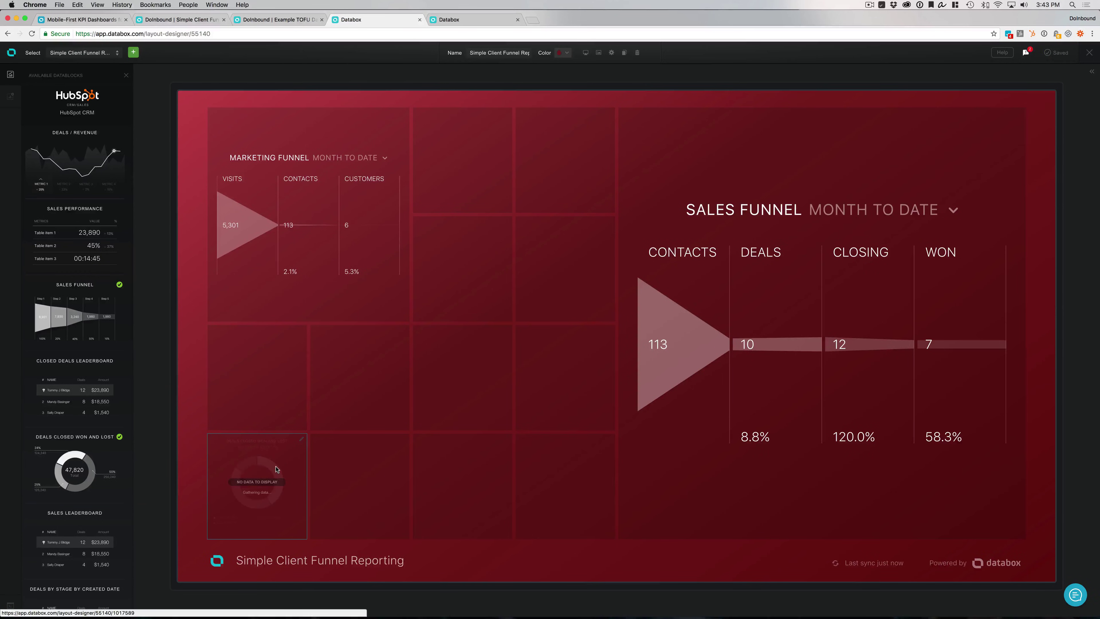
Step: Widen the Deals Closed Won and Lost donut across two columns, check its interval, then delete it
click(278, 474)
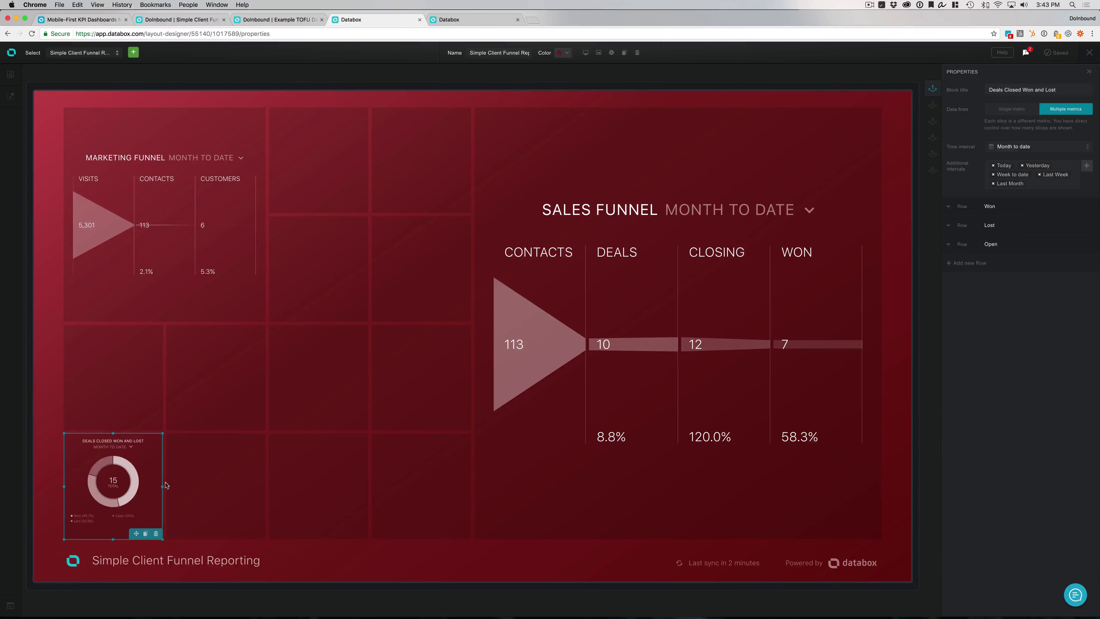
drag(164, 432, 267, 386)
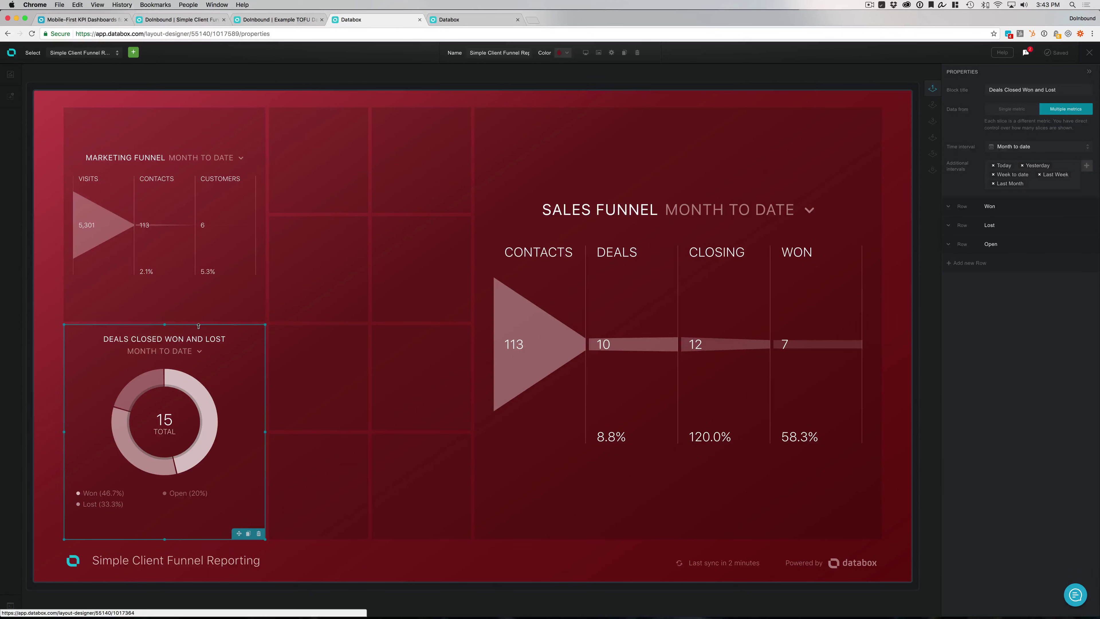
click(191, 353)
click(191, 353)
click(259, 534)
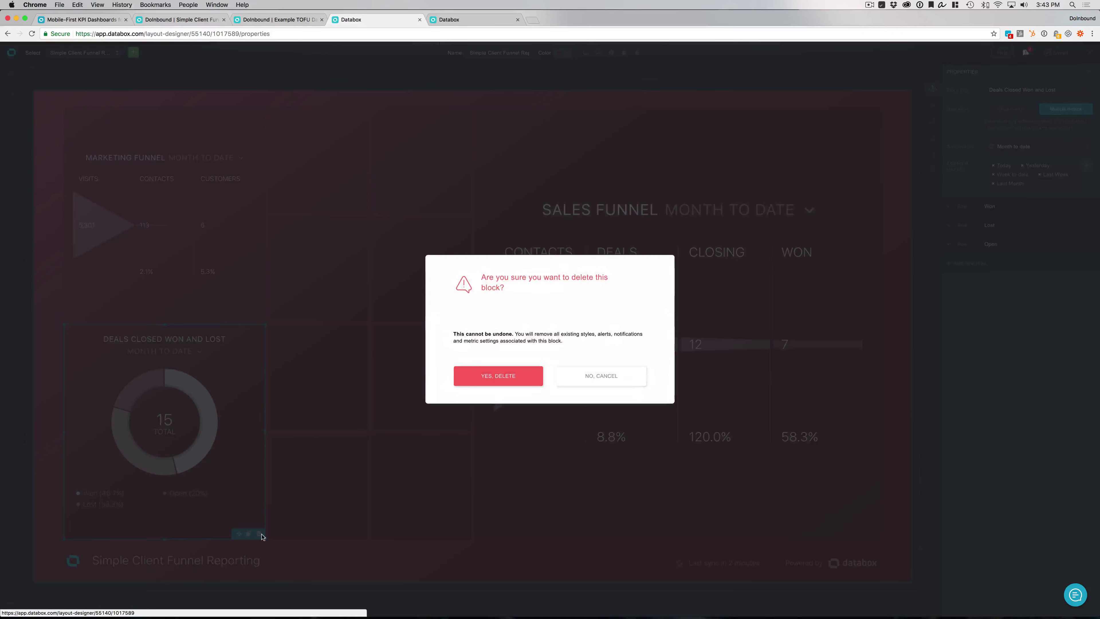
click(478, 371)
click(12, 77)
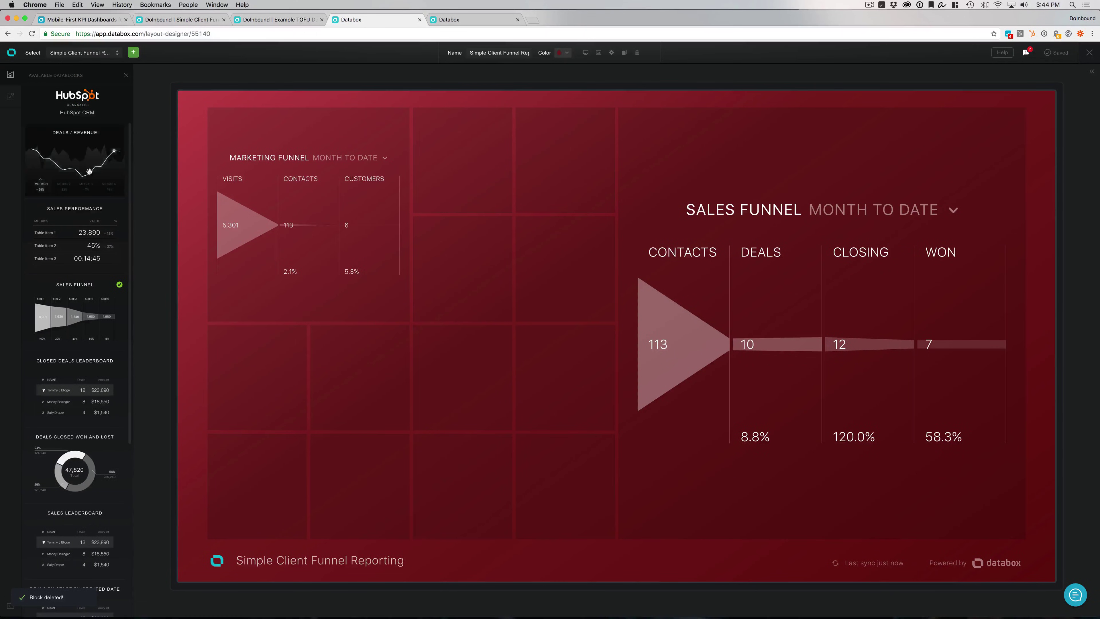
Step: Drop a Gauge visualization into the empty cell under the Marketing Funnel and select it
scroll(80, 277, down, 6)
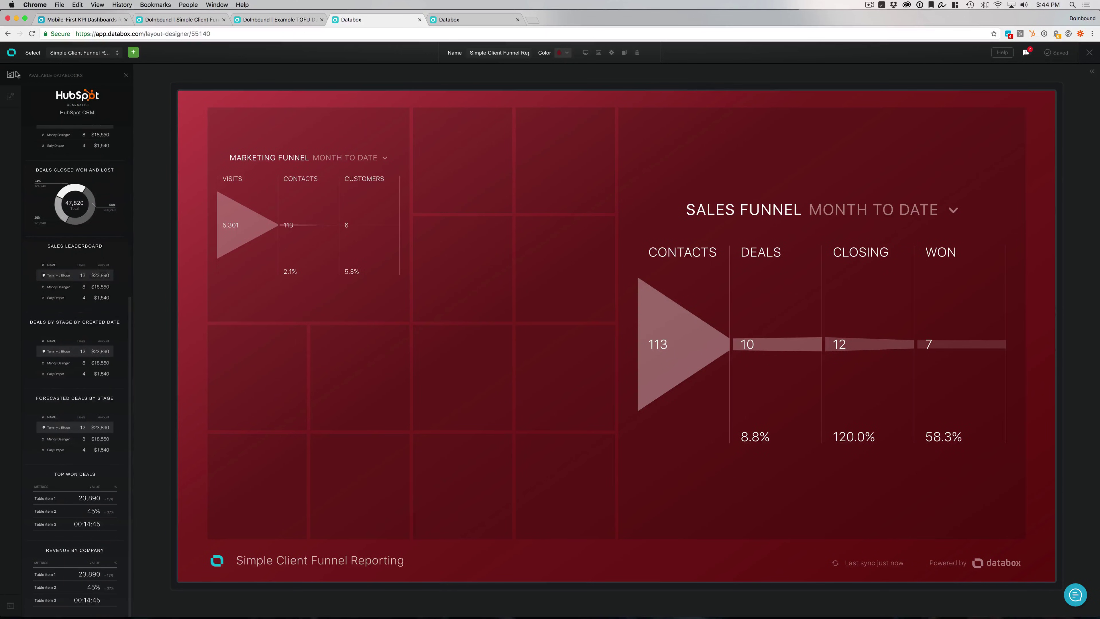
click(11, 98)
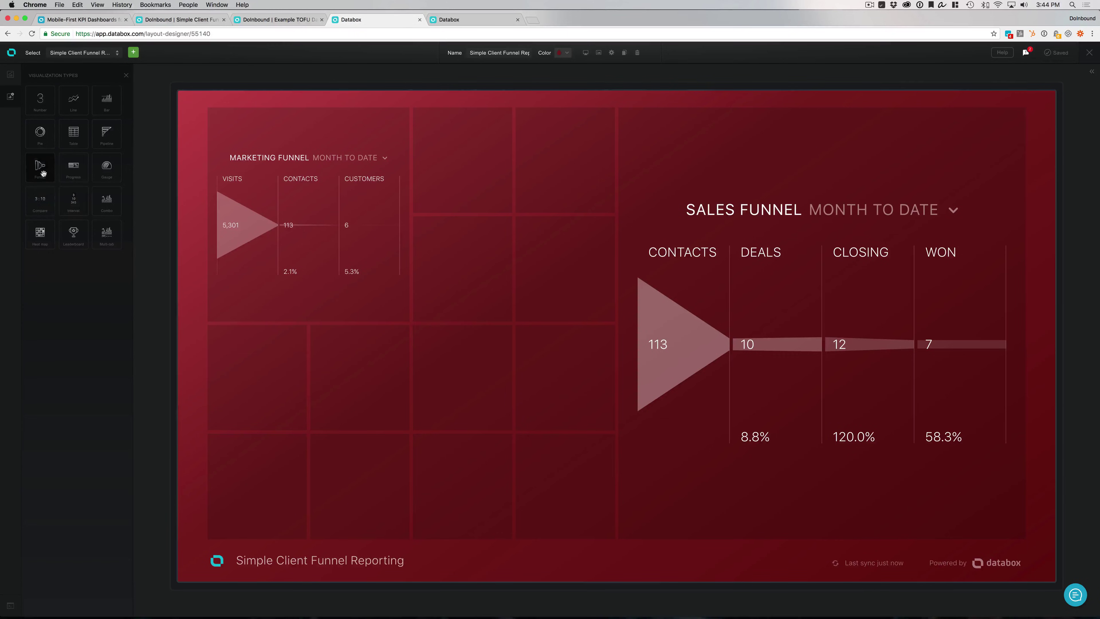
mouse_move(40, 171)
mouse_down()
mouse_move(86, 172)
mouse_move(48, 184)
mouse_move(37, 171)
mouse_move(71, 169)
mouse_move(37, 167)
mouse_up()
drag(107, 168, 225, 357)
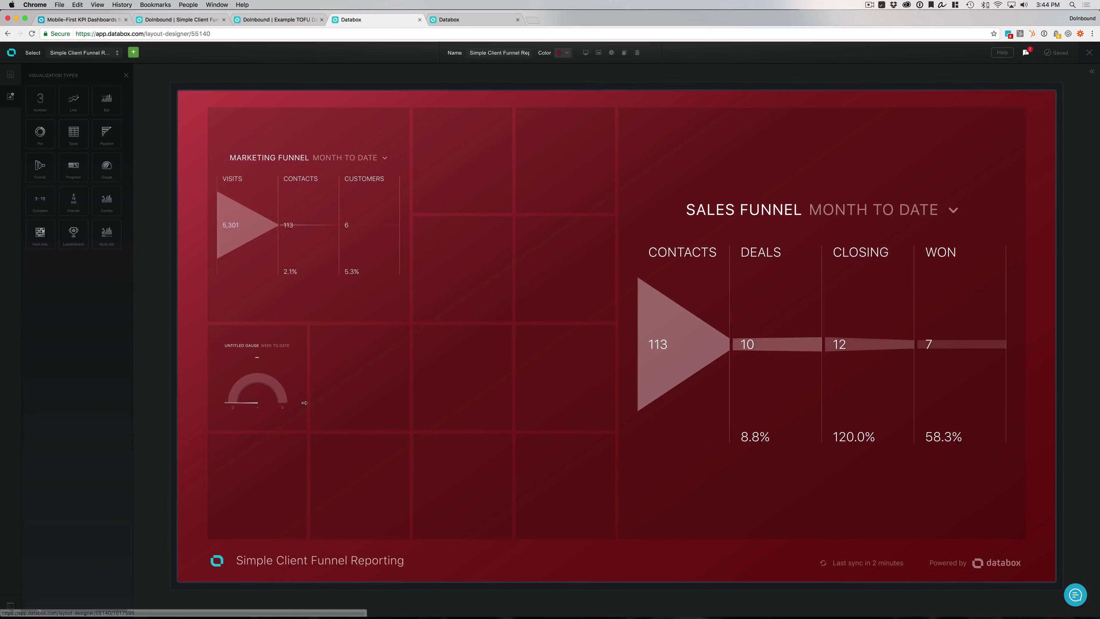
click(302, 409)
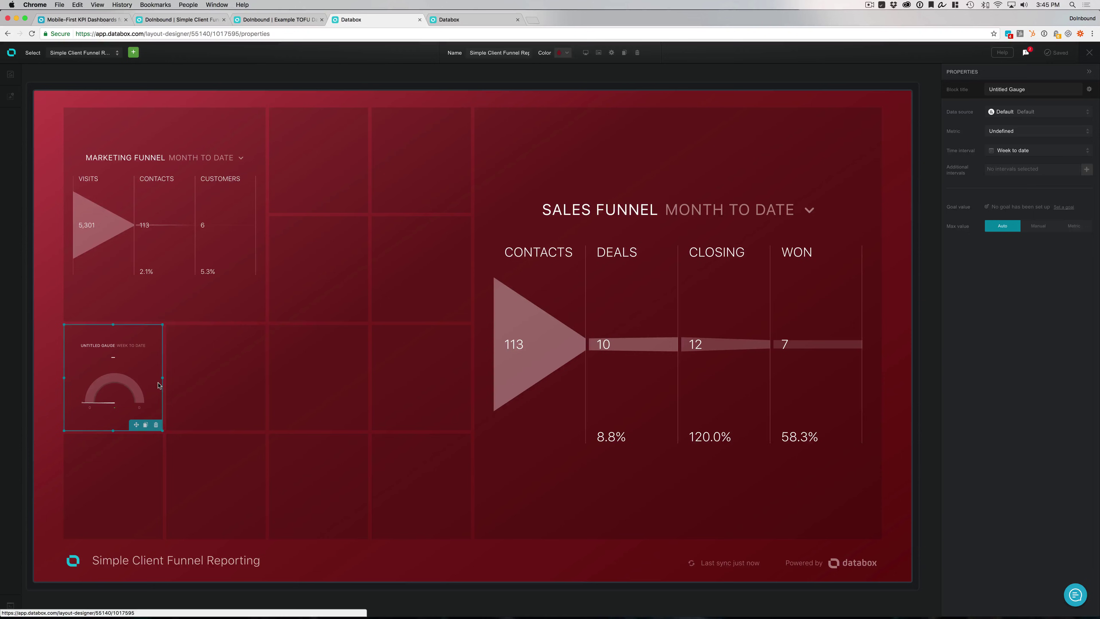
Step: Delete the Untitled Gauge block and show the toolbar's background Color choices
click(156, 424)
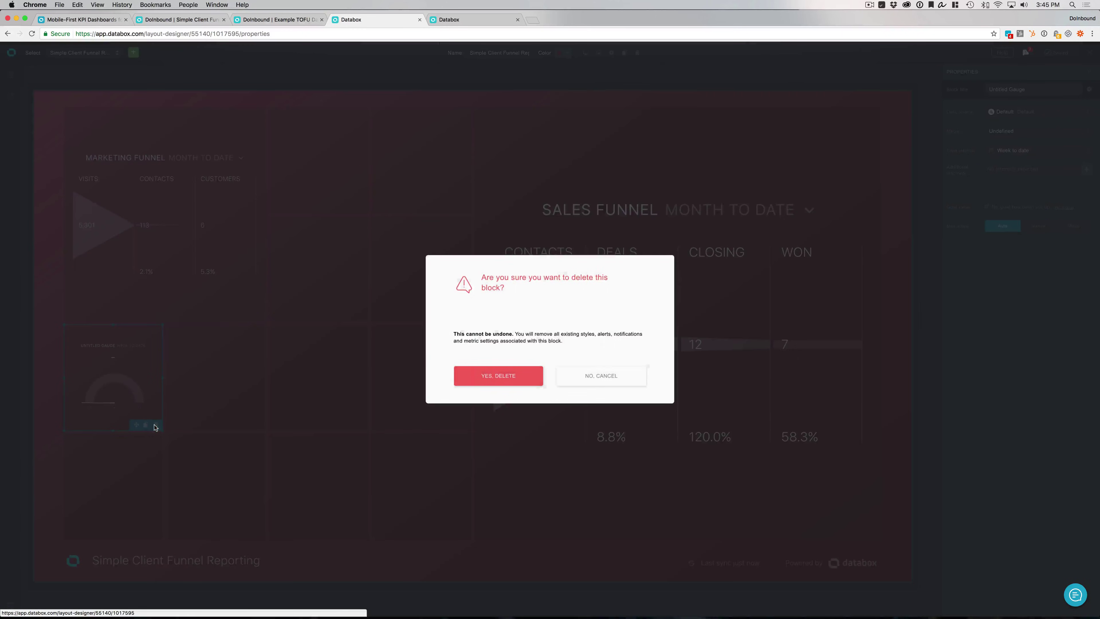
click(482, 383)
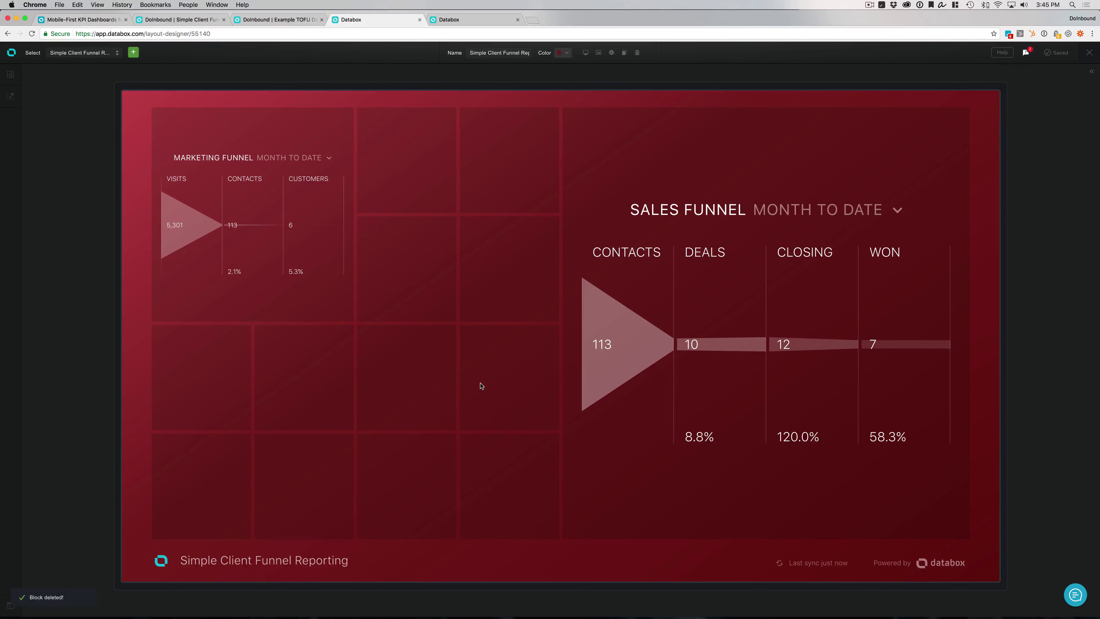
click(568, 54)
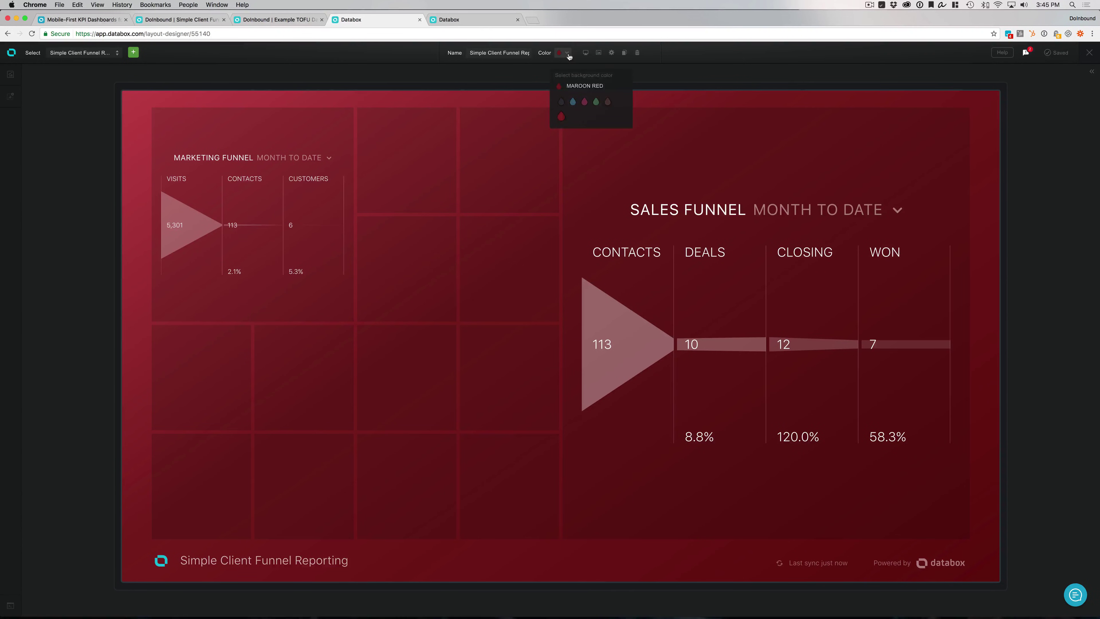
click(598, 53)
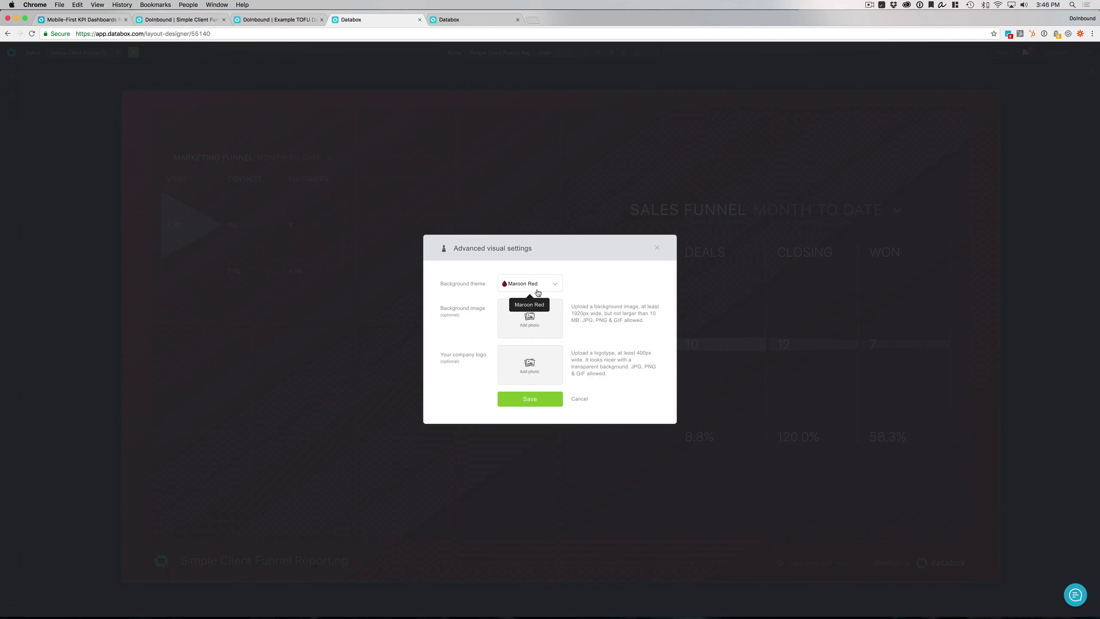
click(549, 289)
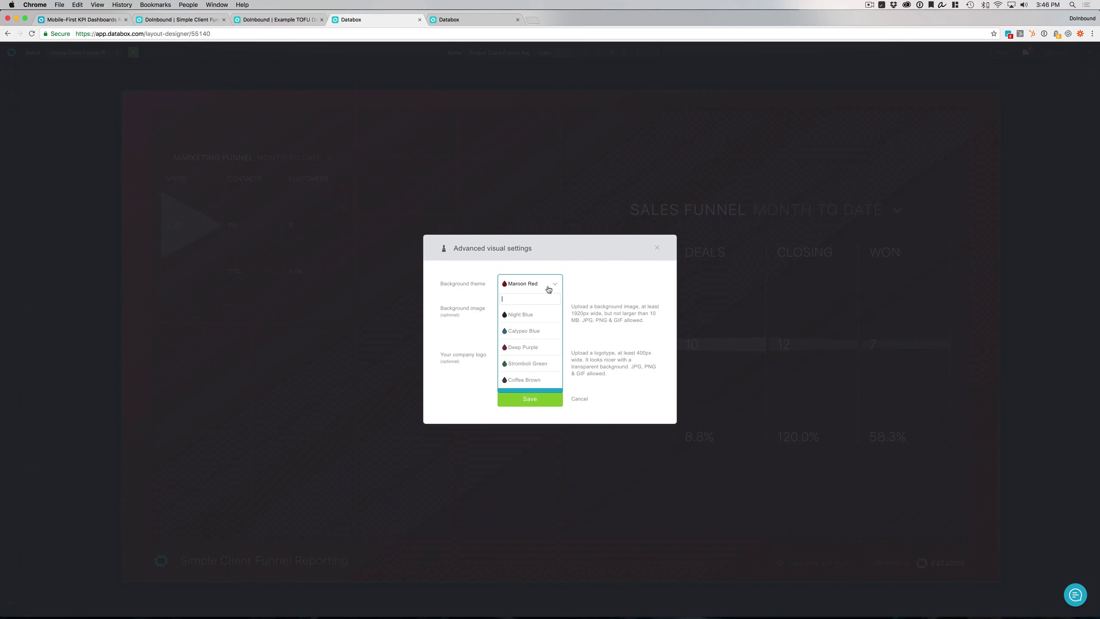
scroll(532, 342, down, 2)
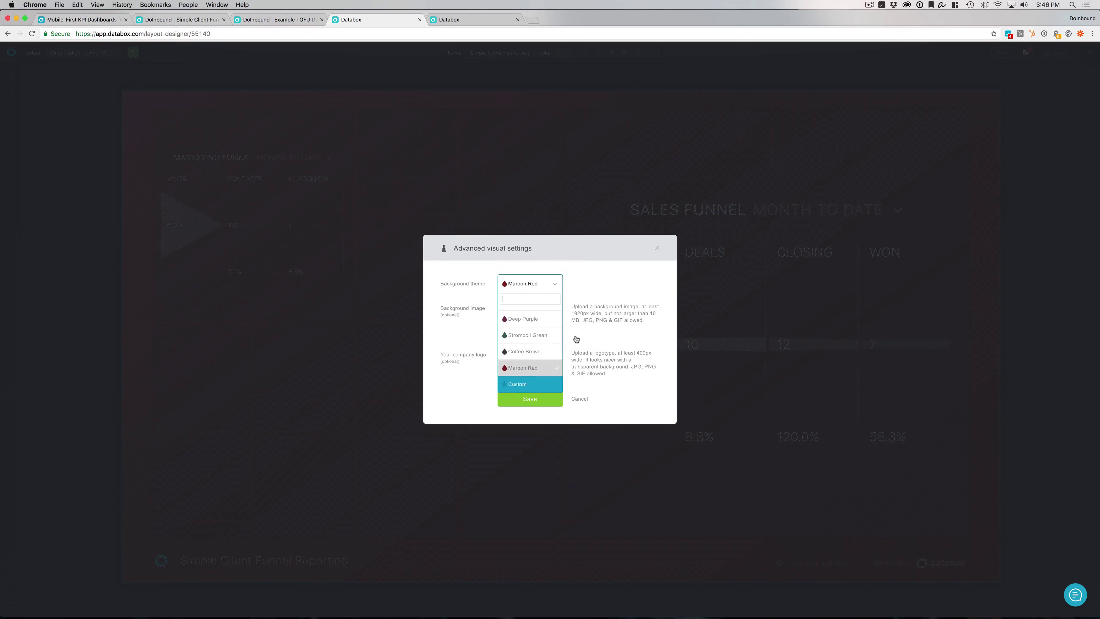
click(584, 399)
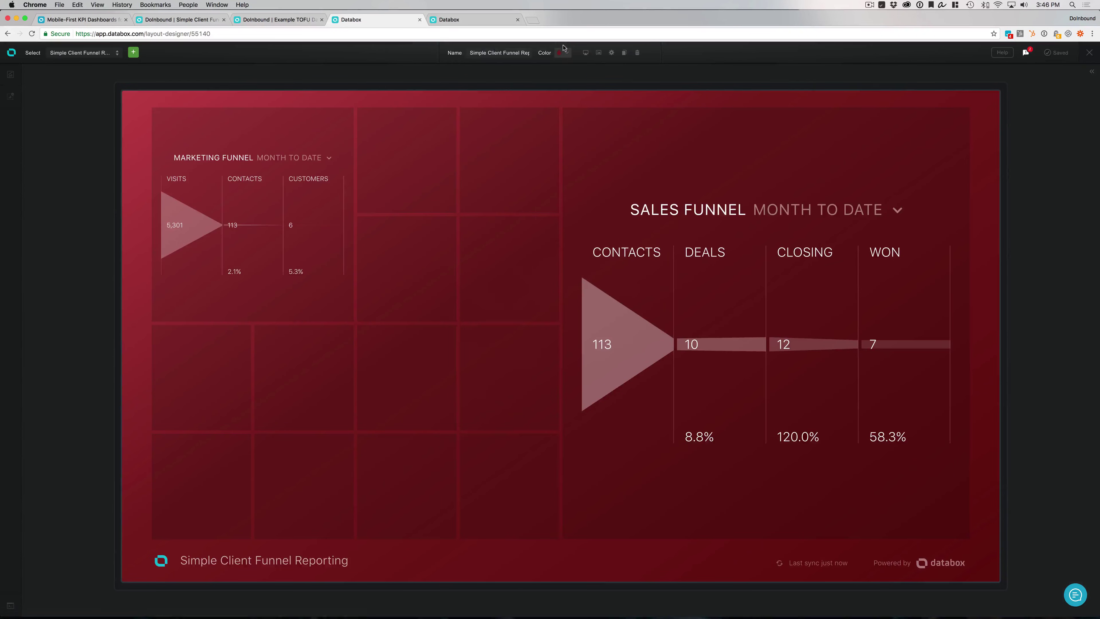
click(594, 56)
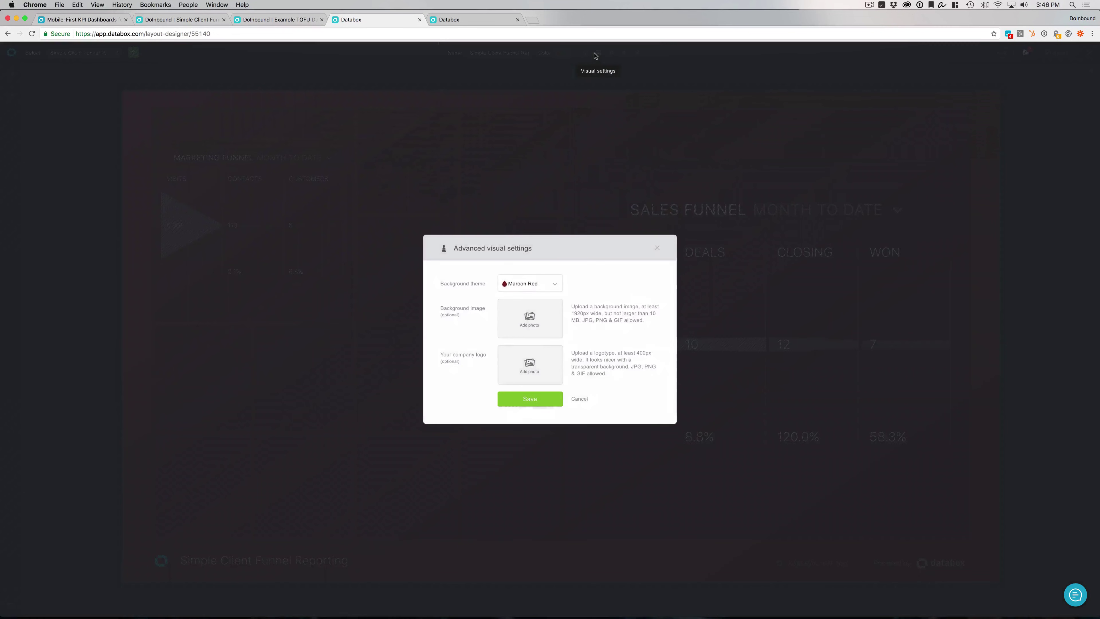
click(528, 286)
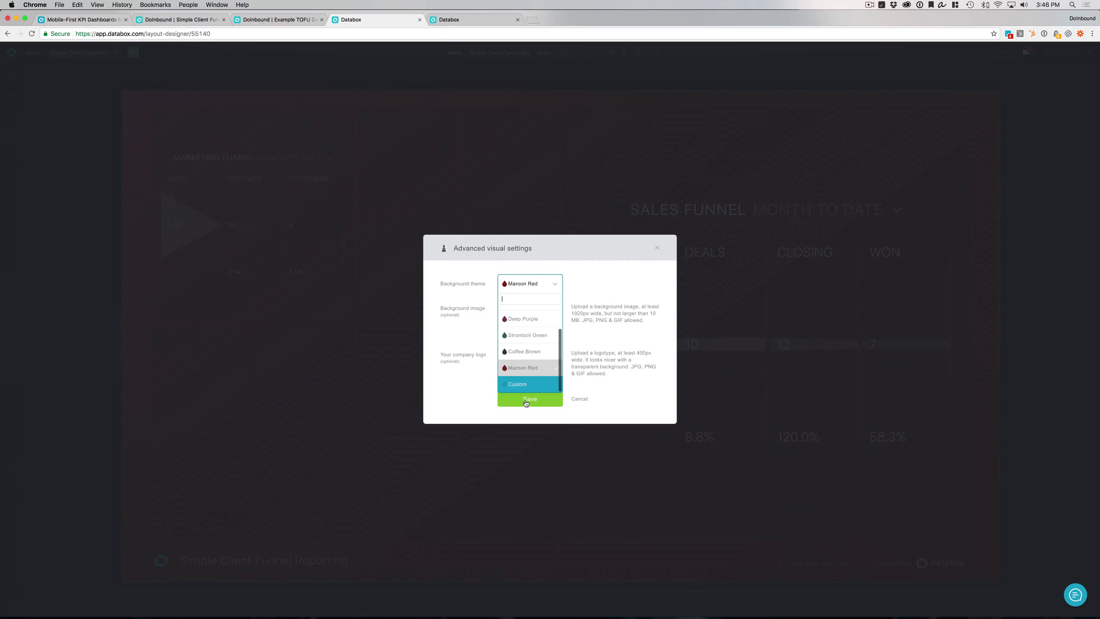
click(529, 385)
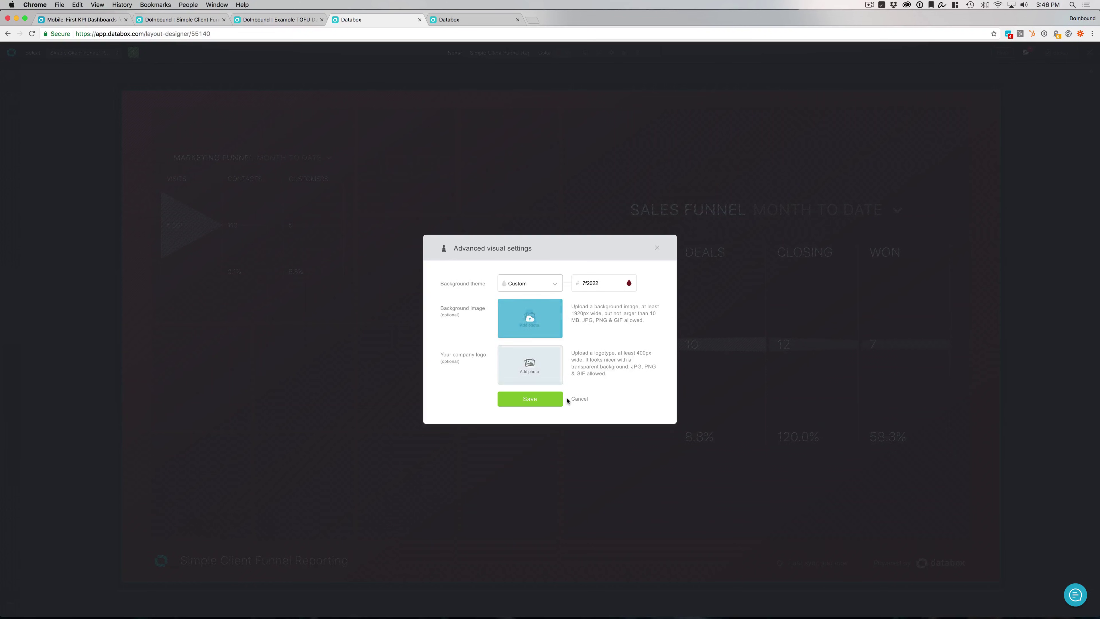
click(577, 399)
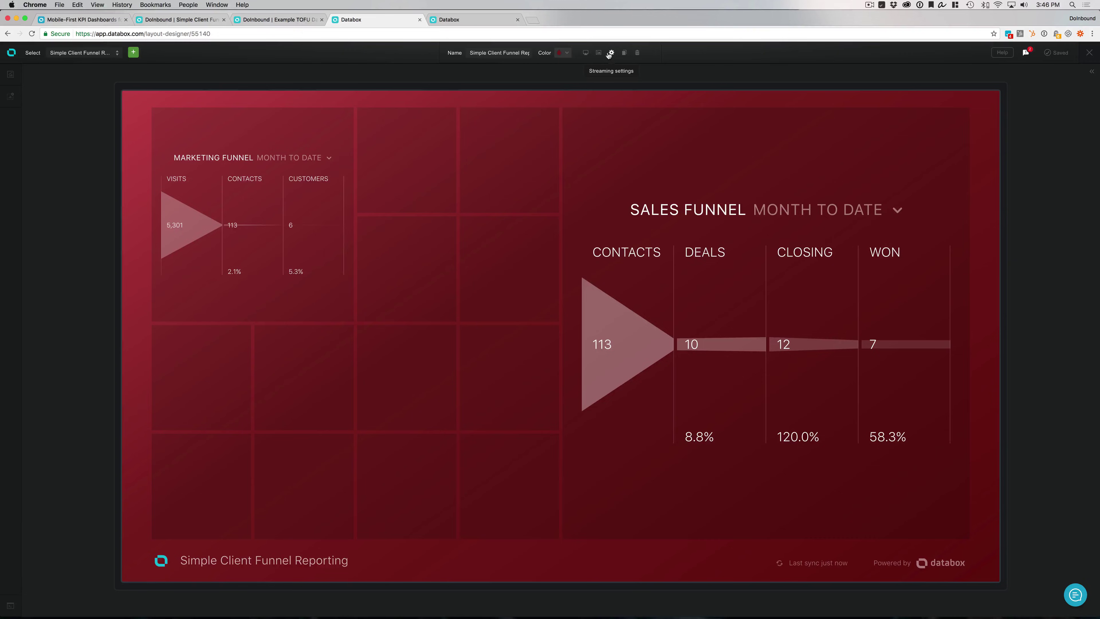
Step: Open the datawall's streaming settings, check the streamed datawall's web address in its tab, then return
click(610, 53)
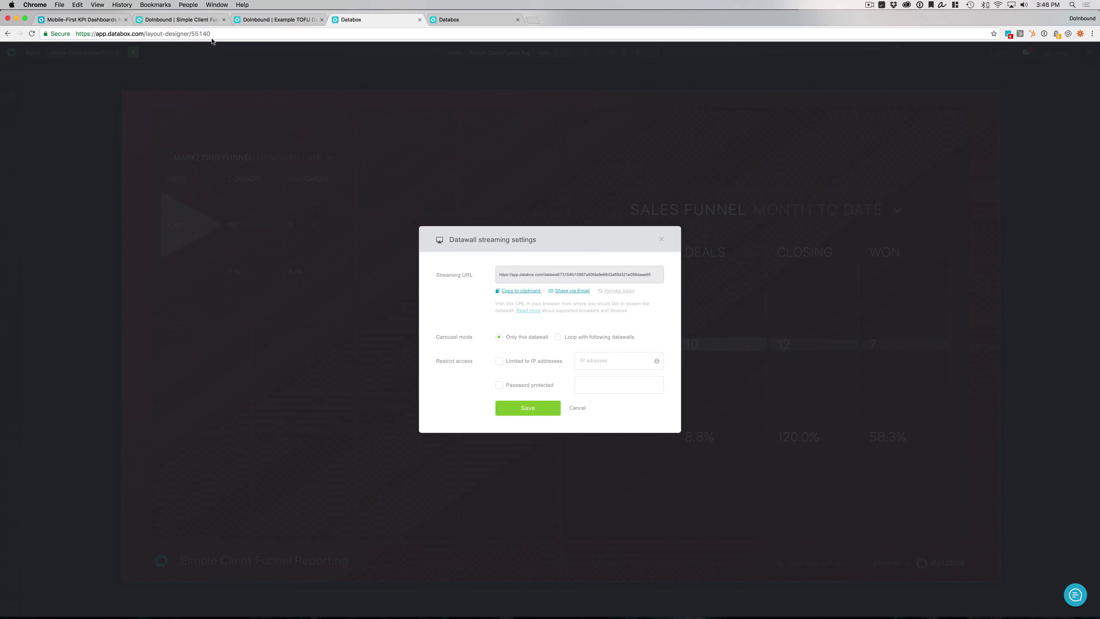
click(206, 23)
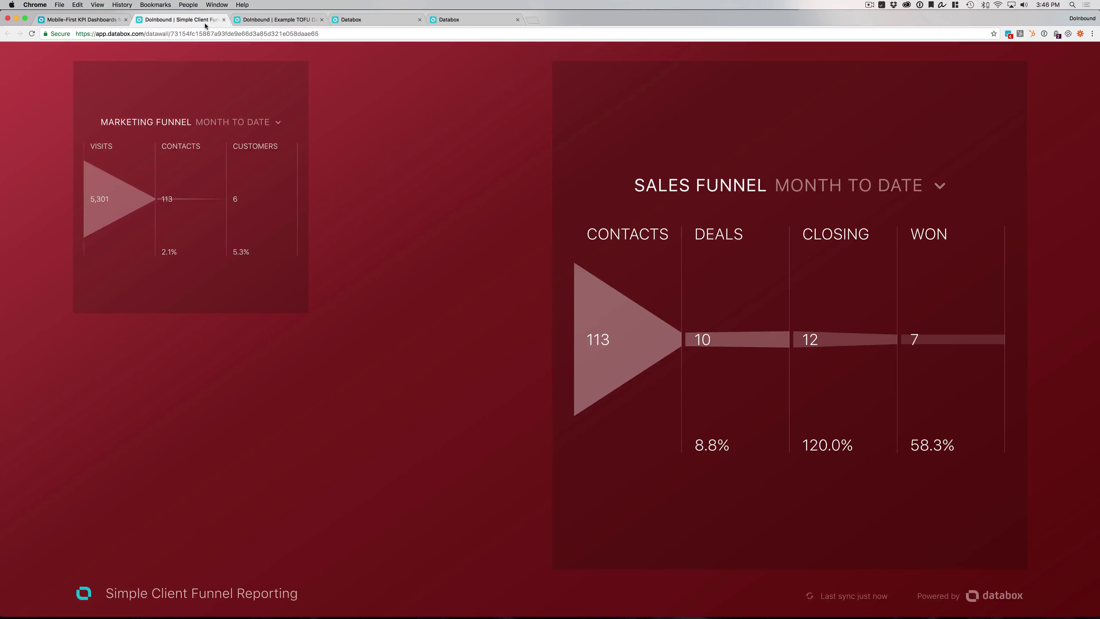
click(175, 34)
click(321, 33)
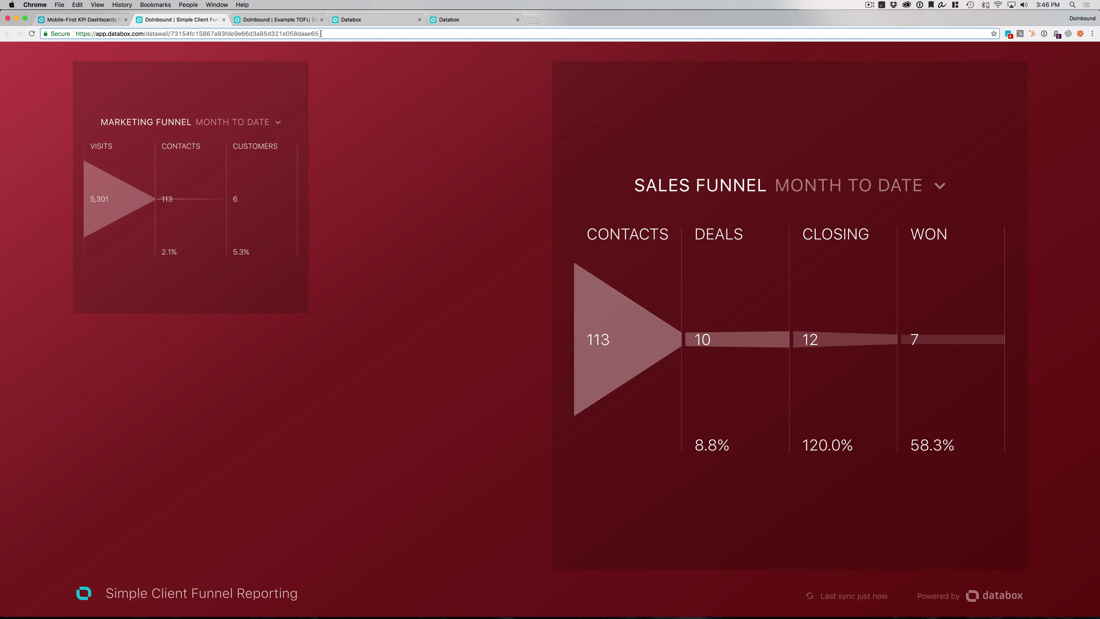
click(350, 20)
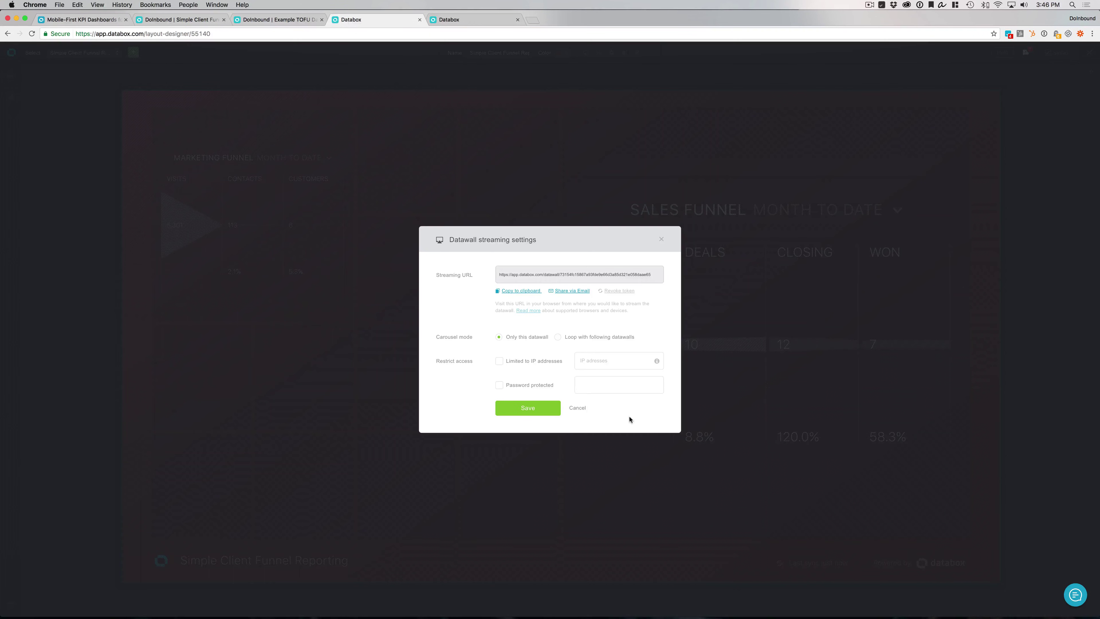